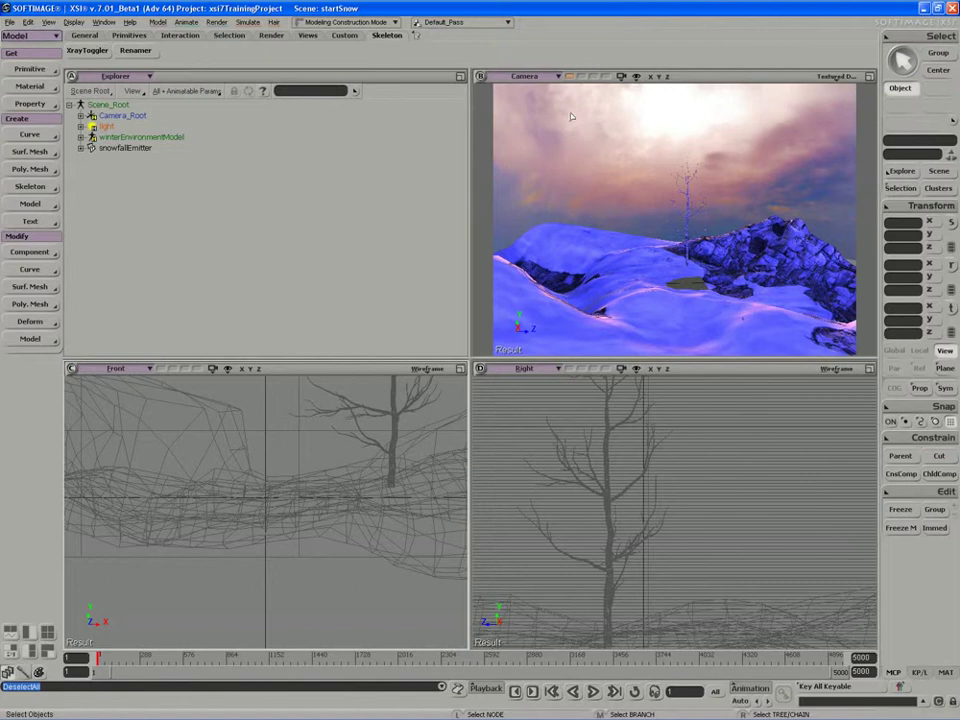
Select the snowfallEmitter object and view its position above the terrain in the perspective User view.
{"action": "left_click", "coordinate": [113, 148]}
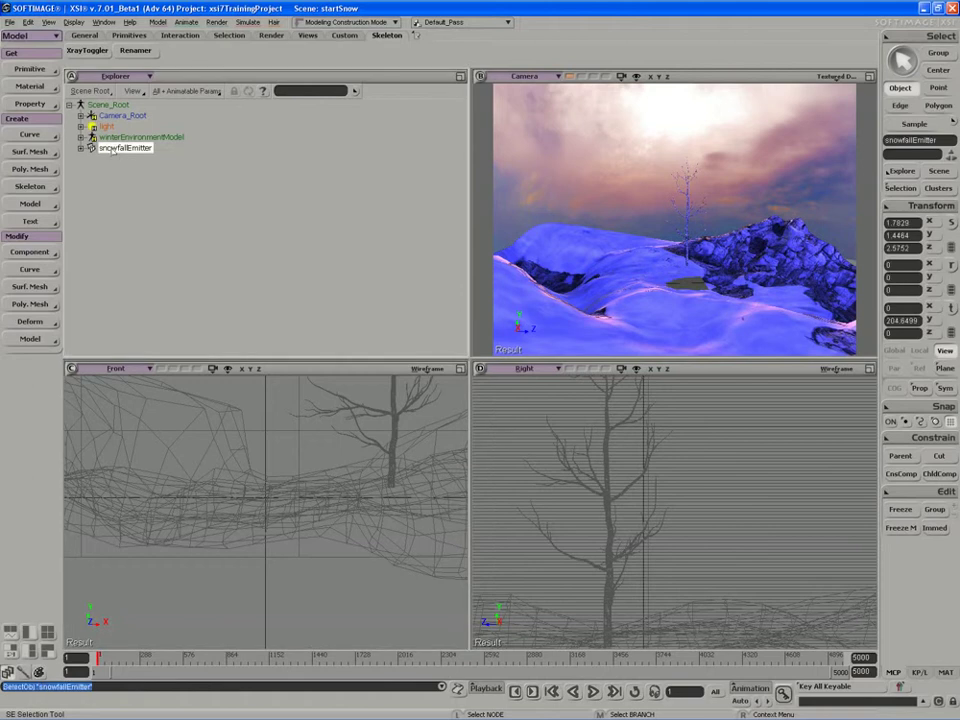
{"action": "middle_click", "coordinate": [117, 78]}
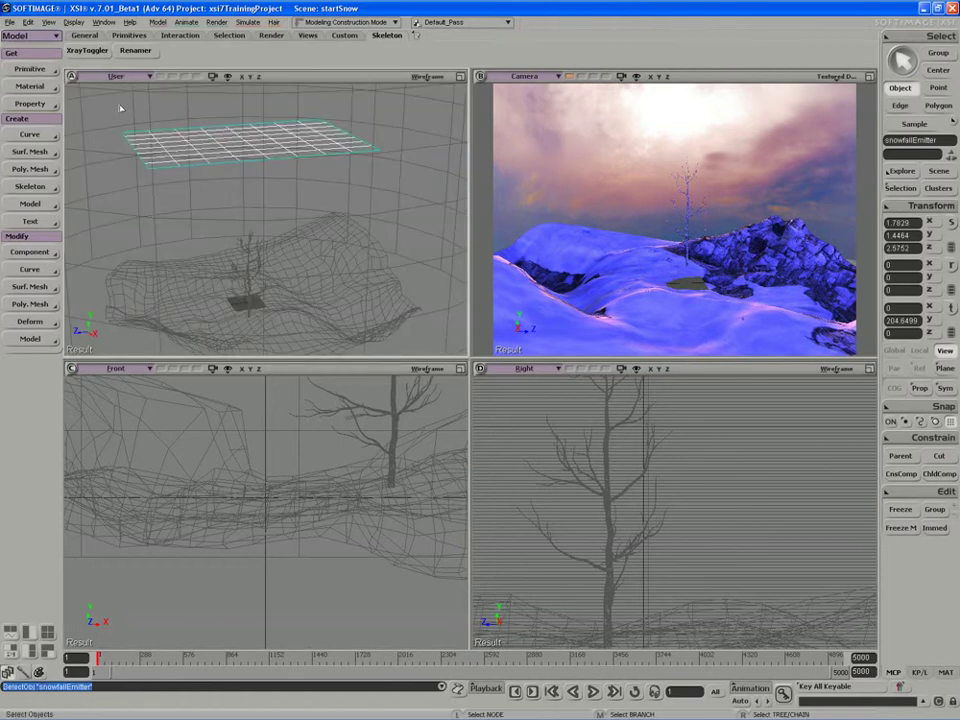
{"action": "key", "text": "s"}
{"action": "mouse_move", "coordinate": [176, 186]}
{"action": "right_mouse_down"}
{"action": "mouse_move", "coordinate": [268, 197]}
{"action": "mouse_move", "coordinate": [178, 185]}
{"action": "right_mouse_up"}
{"action": "key", "text": "space"}
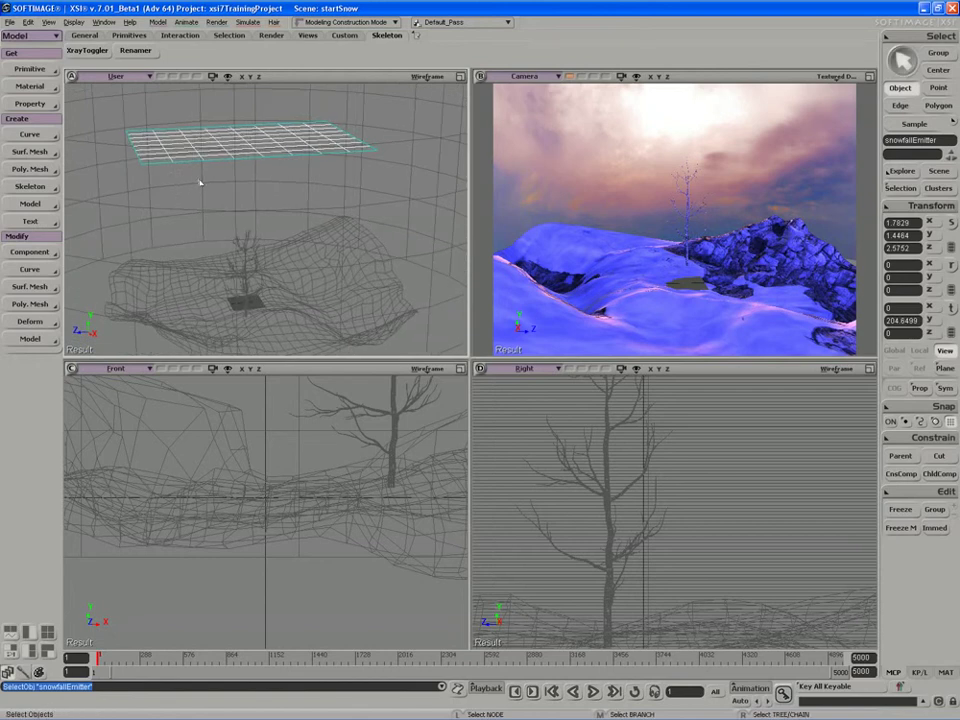
{"action": "key", "text": "8"}
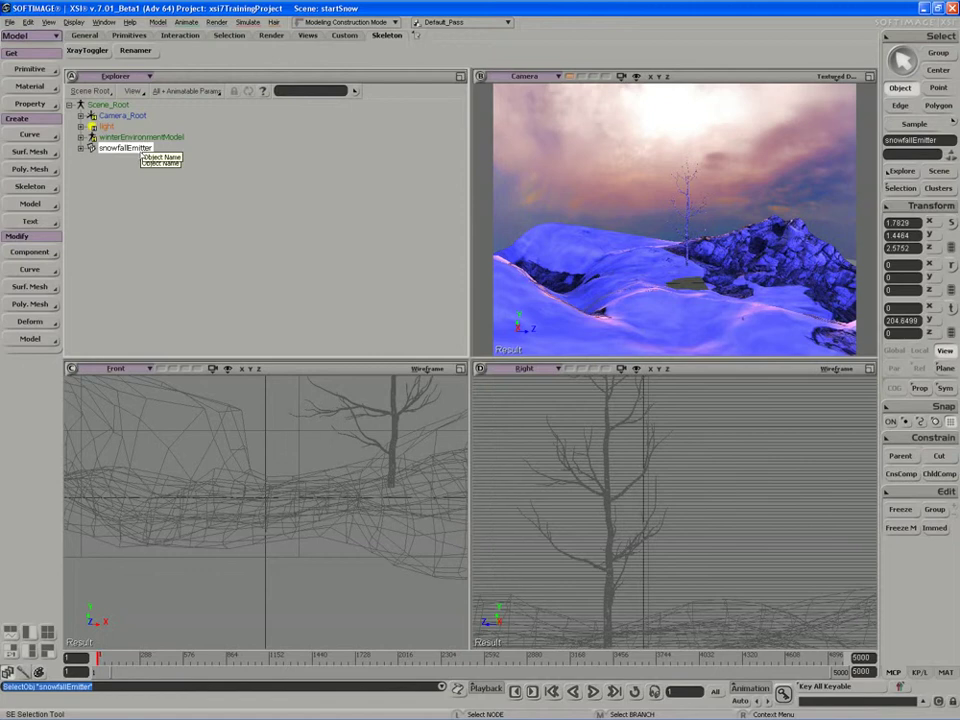
Create ICE particle emission from the selected snowfallEmitter object and close the new point cloud's property page.
{"action": "left_click", "coordinate": [247, 22]}
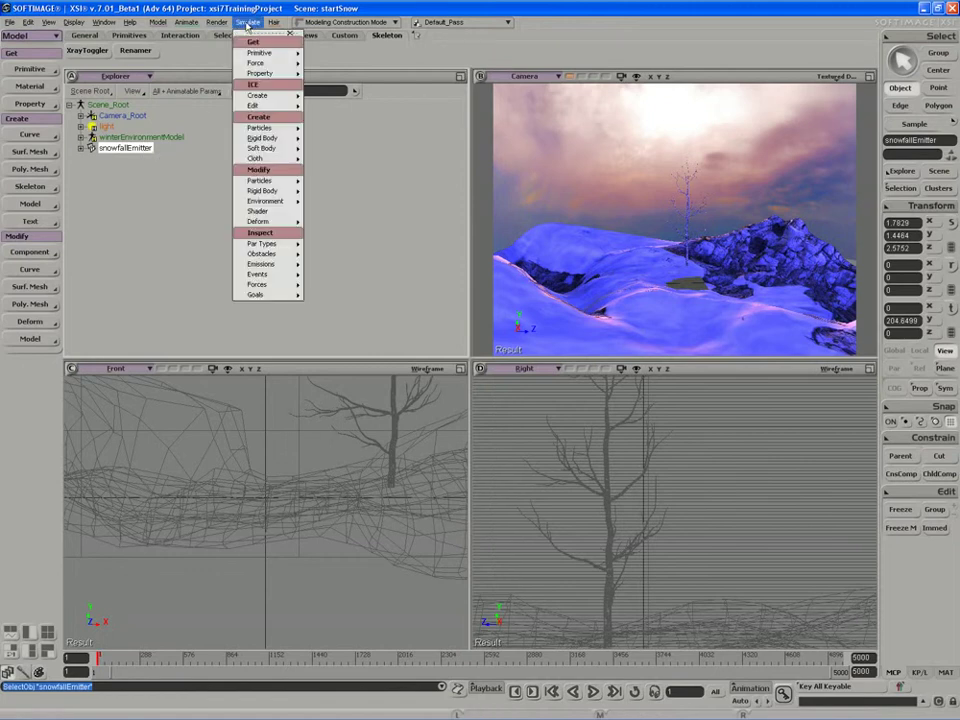
{"action": "mouse_move", "coordinate": [258, 97]}
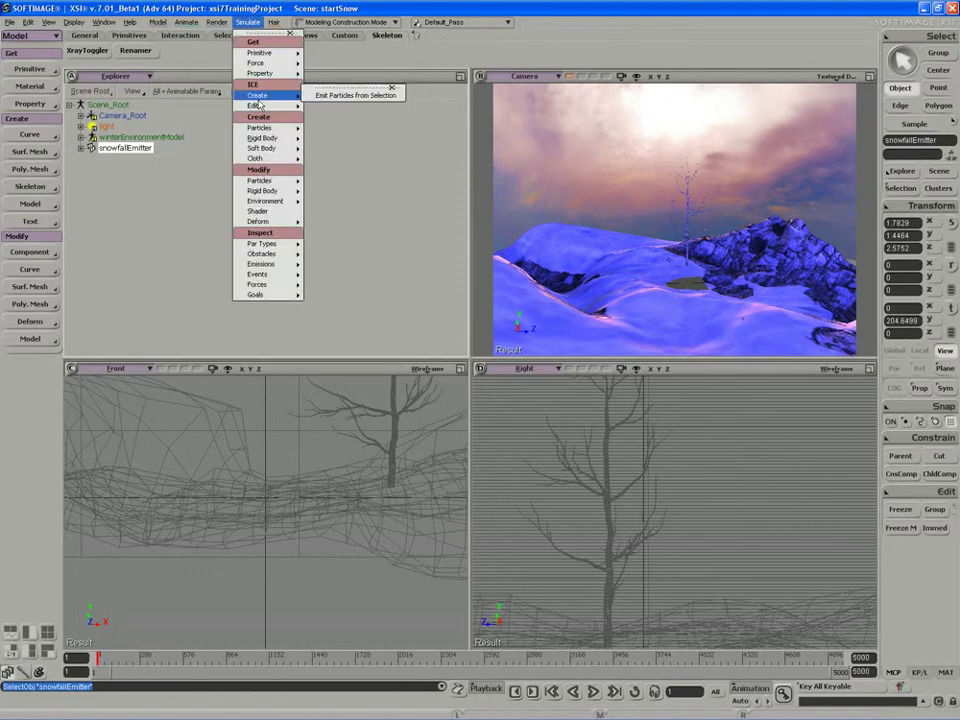
{"action": "left_click", "coordinate": [352, 95]}
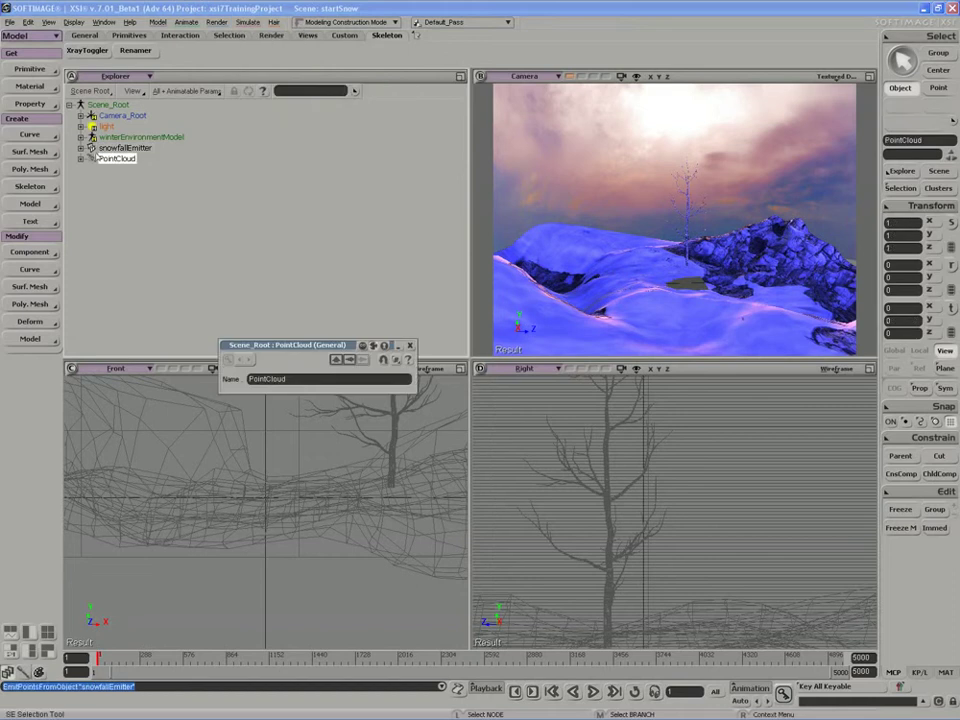
{"action": "left_click", "coordinate": [409, 345]}
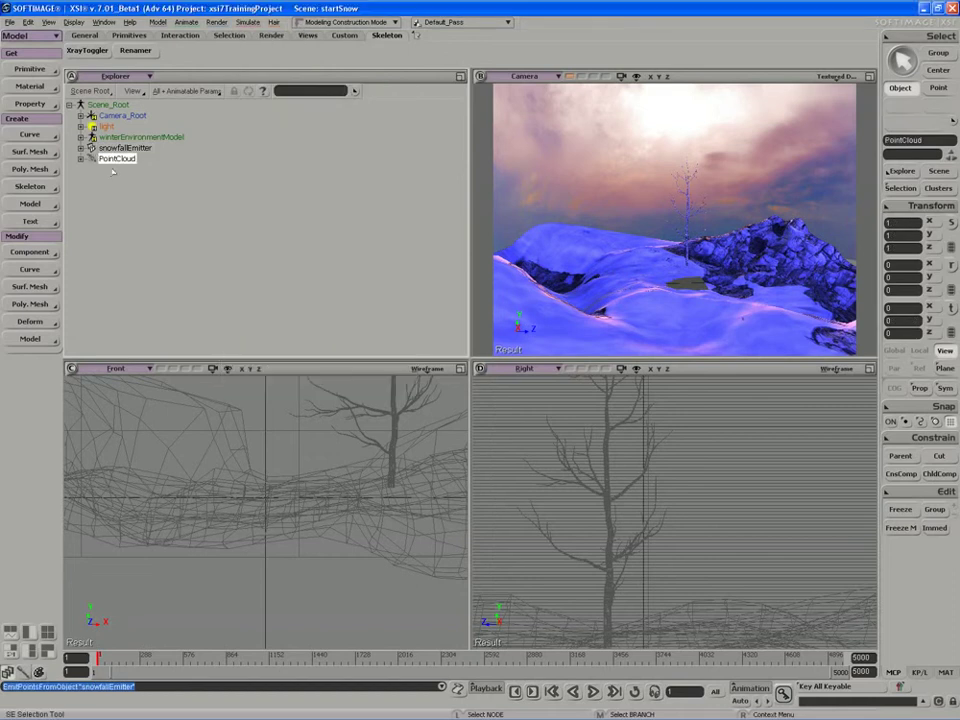
Expand the PointCloud object in the Explorer and examine its construction stack, the Simulation marker and the ICETree operator.
{"action": "left_click", "coordinate": [80, 158]}
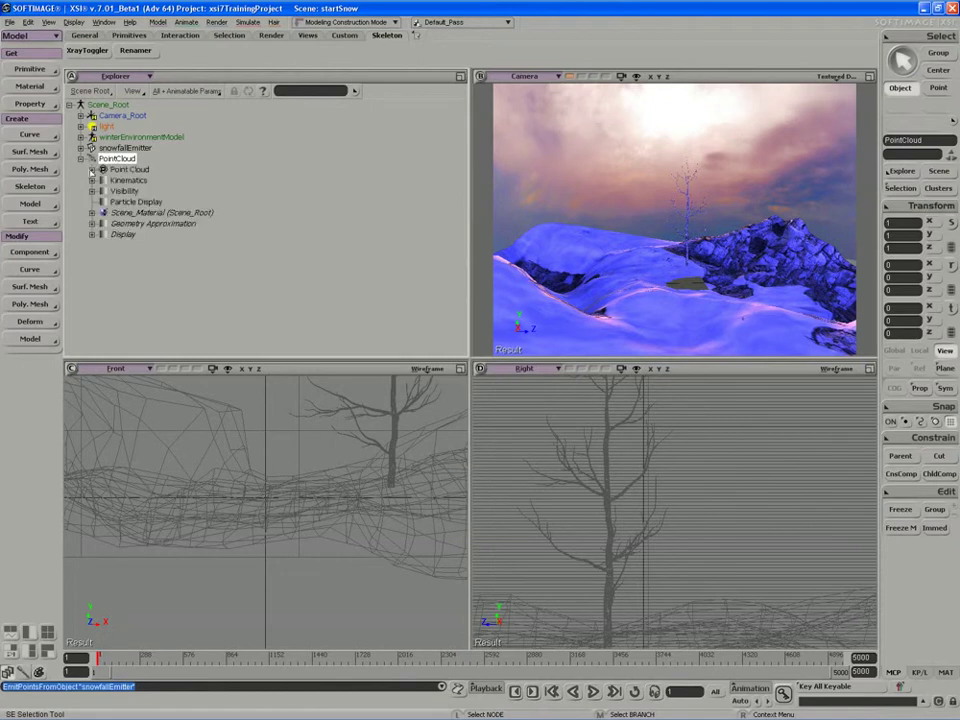
{"action": "left_click", "coordinate": [91, 169]}
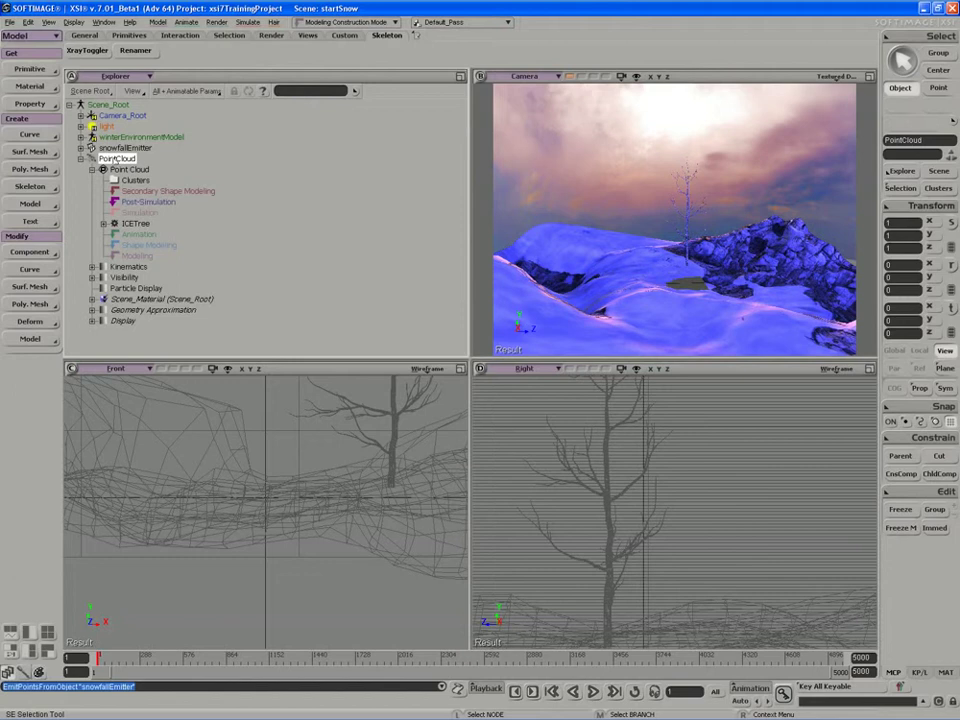
{"action": "left_click", "coordinate": [134, 224]}
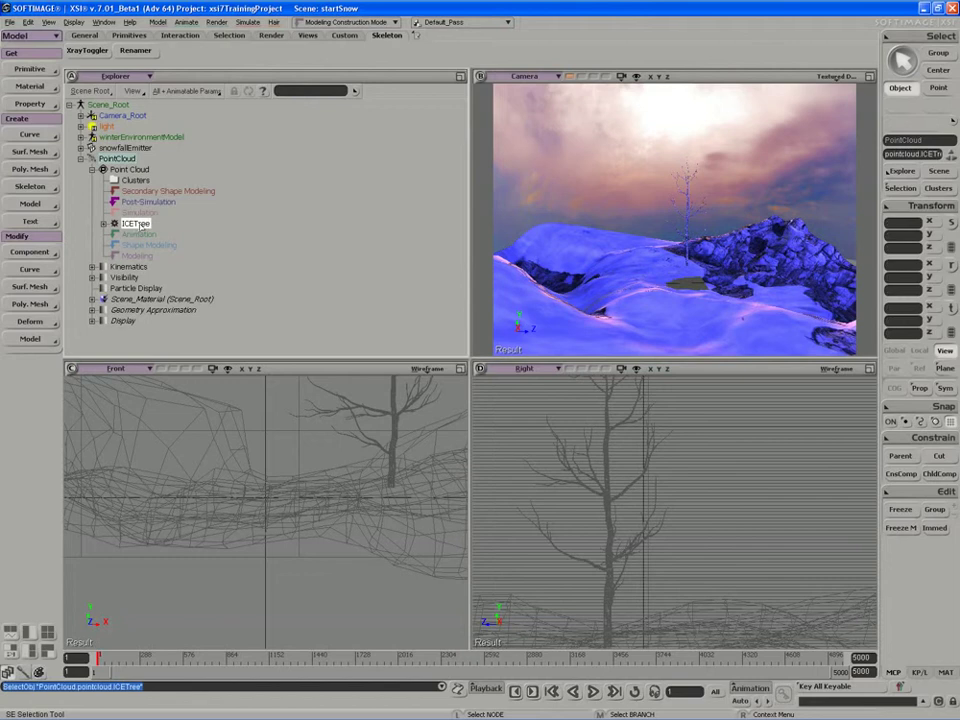
{"action": "left_click", "coordinate": [126, 212]}
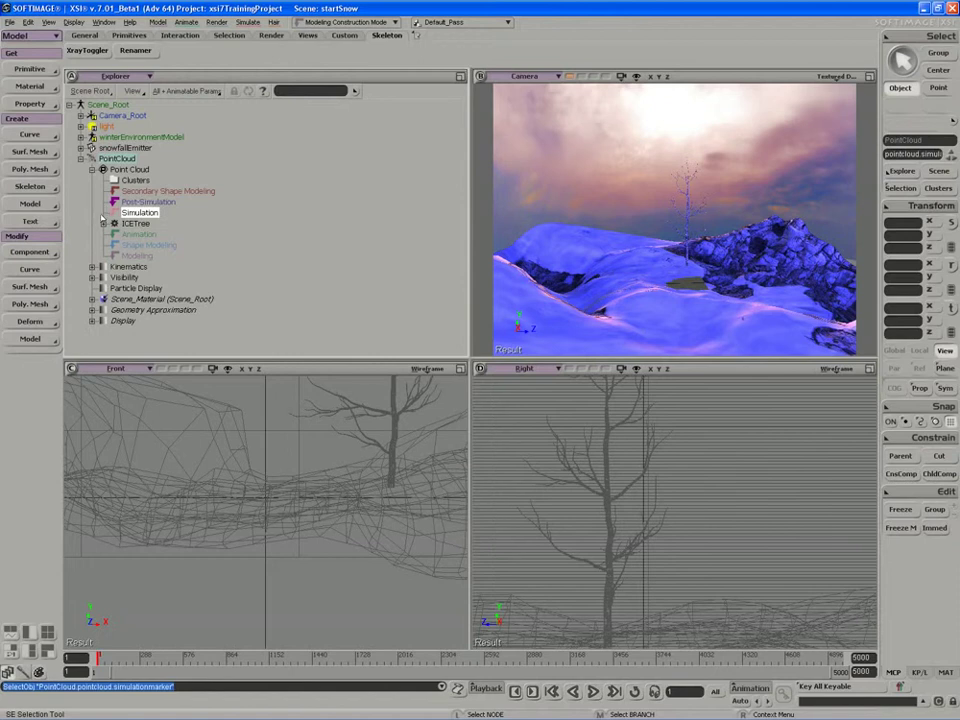
{"action": "left_click", "coordinate": [133, 224]}
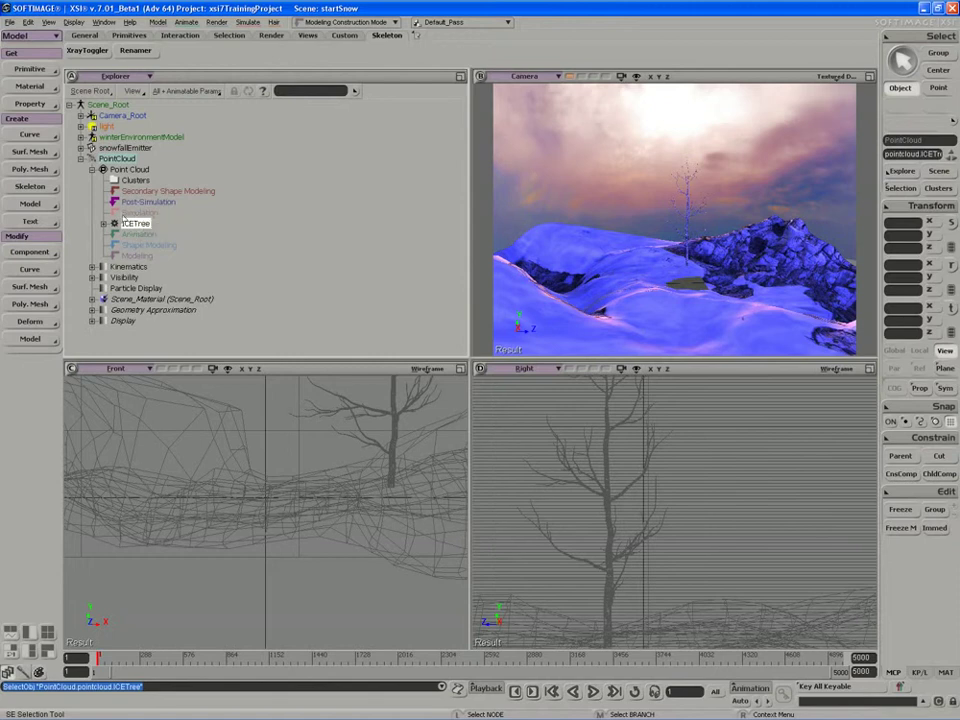
{"action": "left_click", "coordinate": [117, 158]}
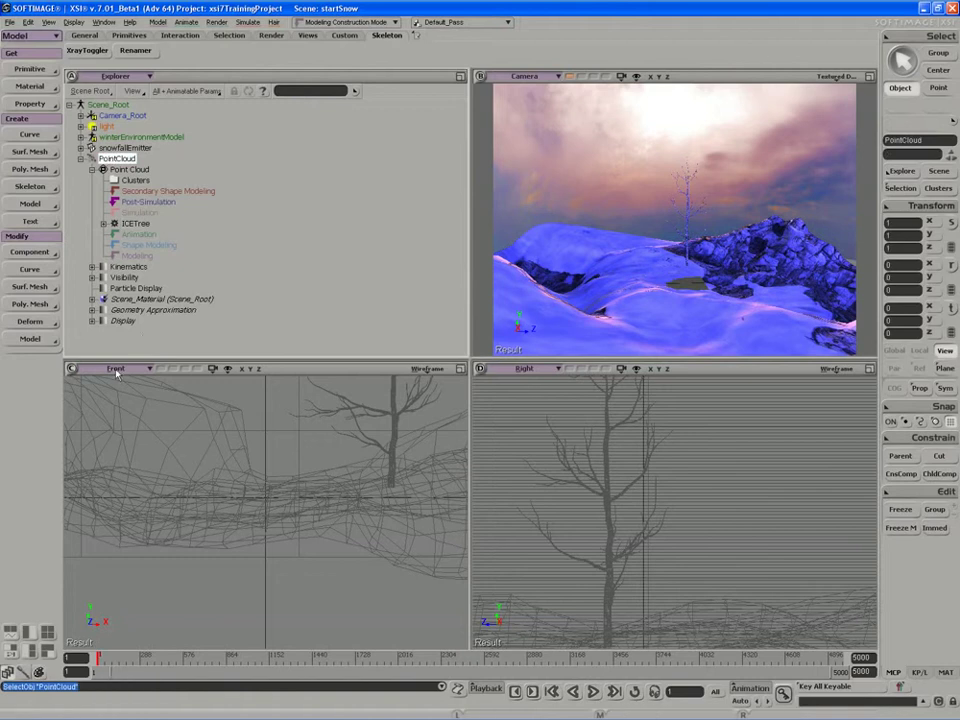
Open the ICE Tree editor in the lower viewport area and load the PointCloud's node graph.
{"action": "left_click", "coordinate": [118, 76]}
{"action": "left_click", "coordinate": [182, 161]}
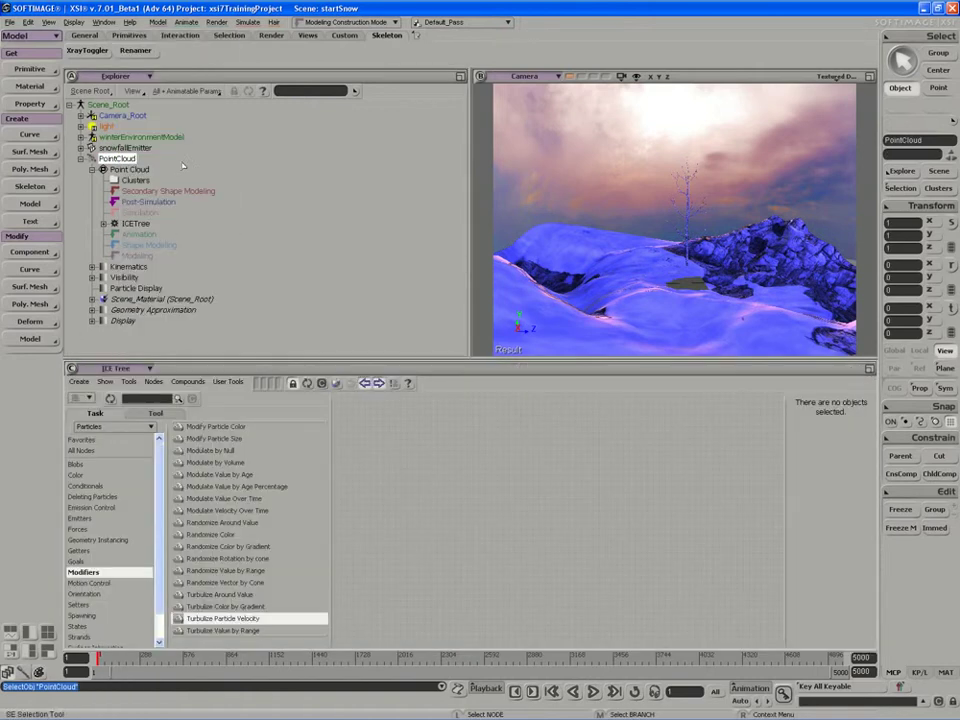
{"action": "left_click", "coordinate": [309, 385]}
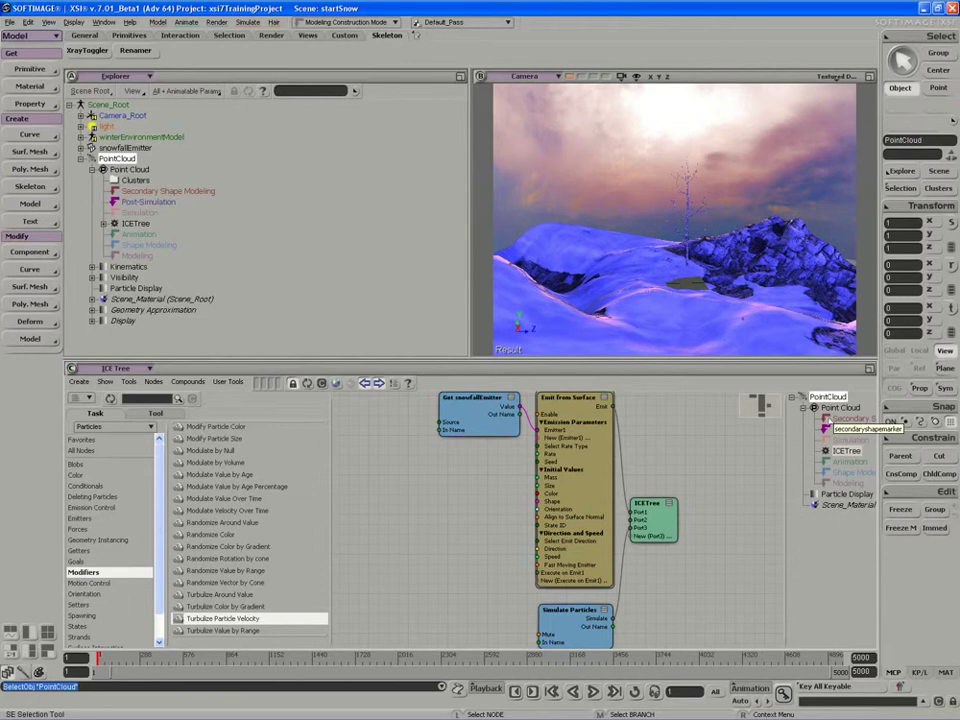
{"action": "left_click", "coordinate": [366, 386]}
{"action": "left_click", "coordinate": [366, 386]}
{"action": "left_click", "coordinate": [366, 386]}
{"action": "left_click", "coordinate": [366, 386]}
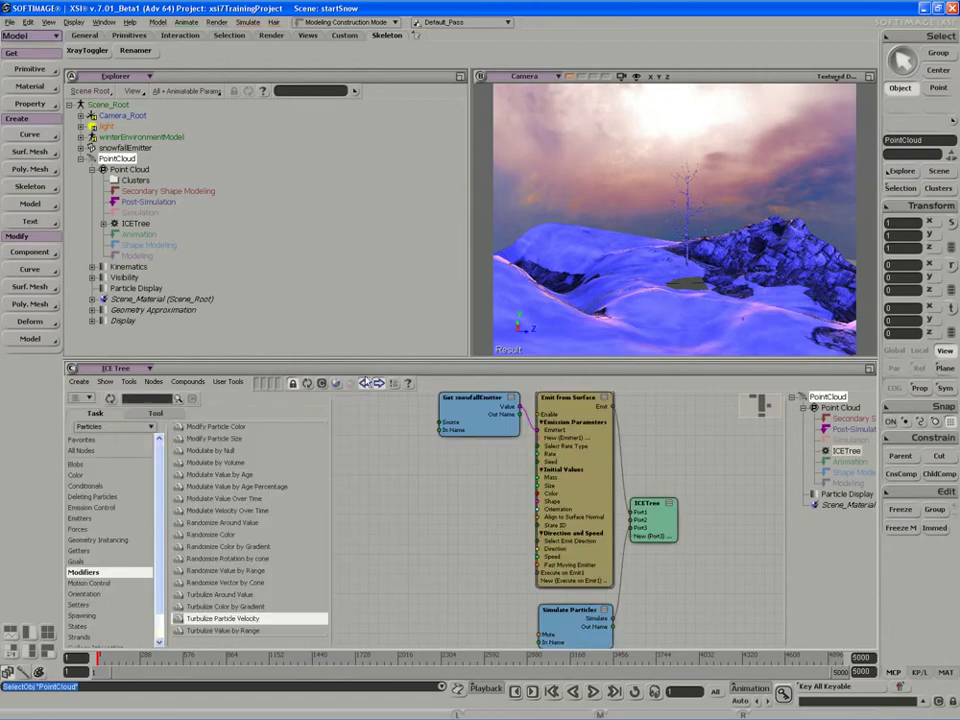
{"action": "left_click", "coordinate": [366, 383]}
{"action": "left_click", "coordinate": [368, 383]}
Move the Get snowfallEmitter node away from Emit from Surface and add a second snowfallEmitter reference node from the Explorer below it.
{"action": "middle_click_drag", "start_coordinate": [373, 452], "coordinate": [440, 454]}
{"action": "left_click_drag", "start_coordinate": [531, 411], "coordinate": [439, 414]}
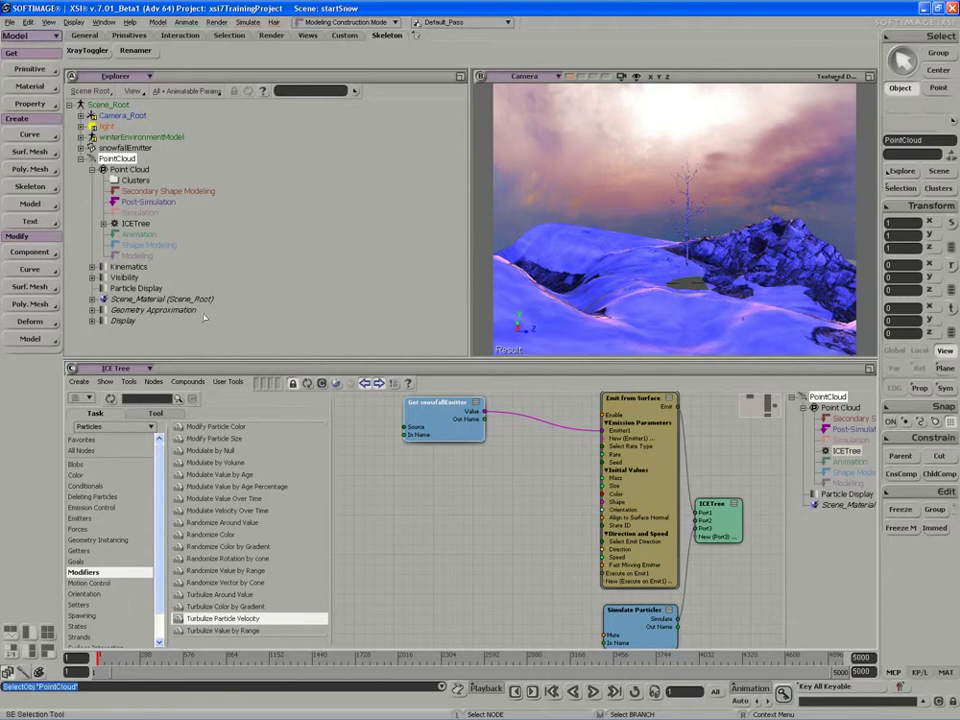
{"action": "left_click", "coordinate": [123, 148]}
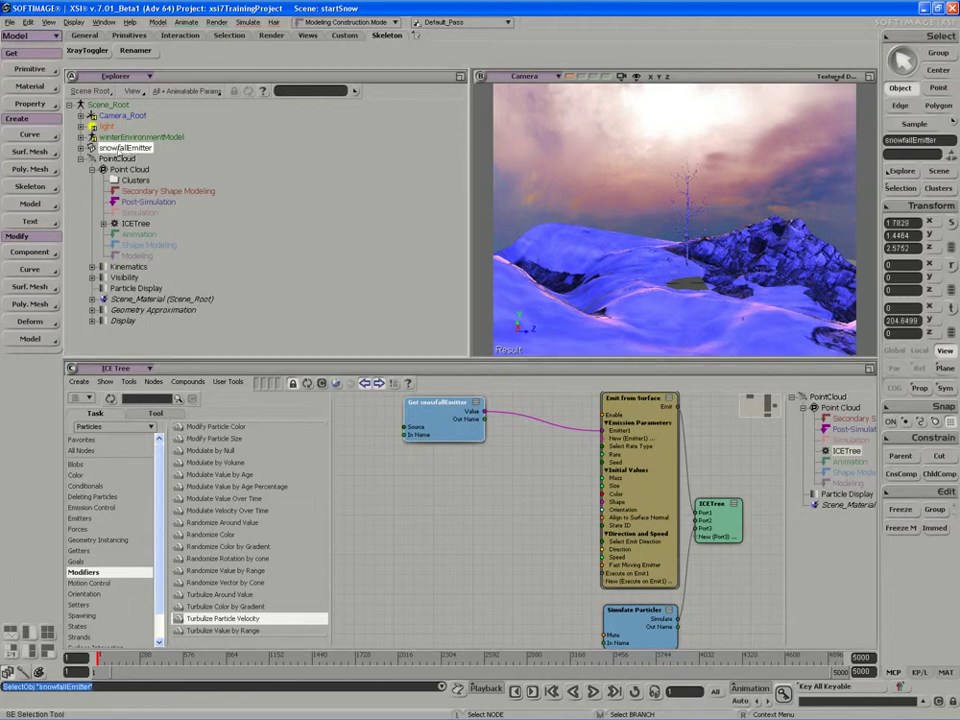
{"action": "left_click_drag", "start_coordinate": [118, 148], "coordinate": [416, 504]}
{"action": "mouse_move", "coordinate": [445, 418]}
{"action": "left_mouse_down"}
{"action": "mouse_move", "coordinate": [437, 438]}
{"action": "mouse_move", "coordinate": [433, 424]}
{"action": "left_mouse_up"}
{"action": "left_click_drag", "start_coordinate": [436, 496], "coordinate": [441, 524]}
Delete the second Get snowfallEmitter node and shift the remaining one farther from Emit from Surface.
{"action": "key", "text": "s"}
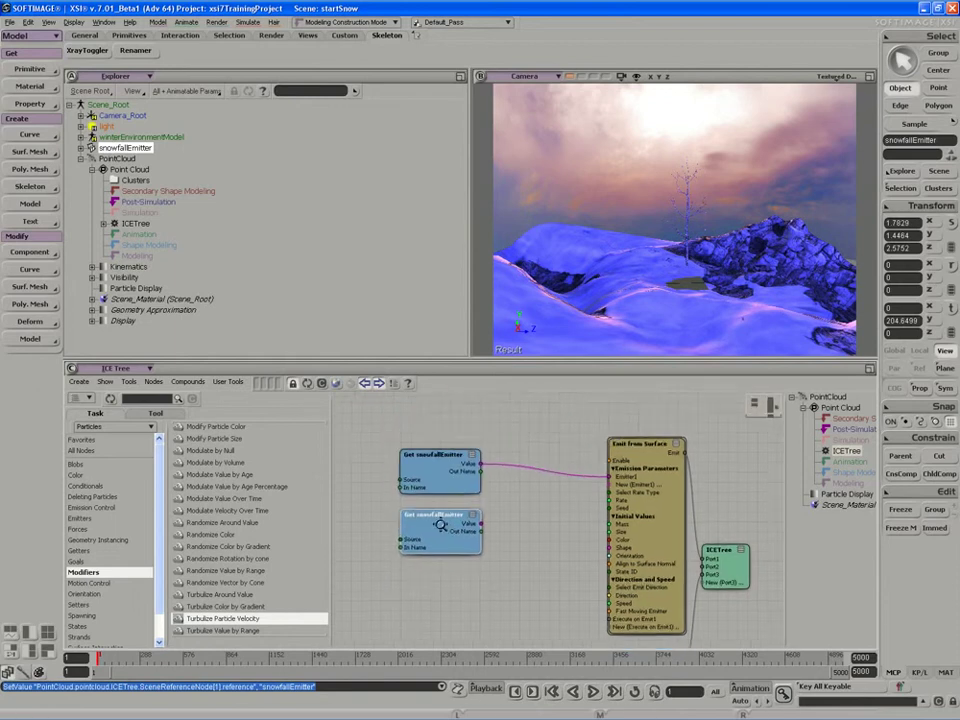
{"action": "middle_click_drag", "start_coordinate": [441, 524], "coordinate": [445, 530]}
{"action": "key", "text": "Delete"}
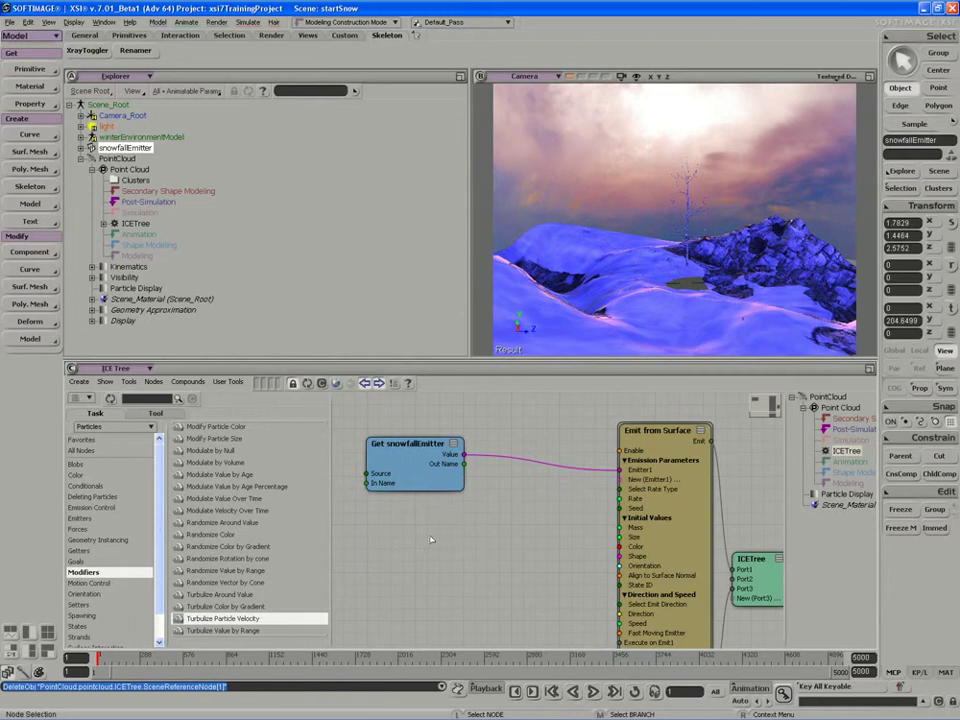
{"action": "mouse_move", "coordinate": [425, 460]}
{"action": "left_mouse_down"}
{"action": "mouse_move", "coordinate": [407, 470]}
{"action": "mouse_move", "coordinate": [413, 458]}
{"action": "left_mouse_up"}
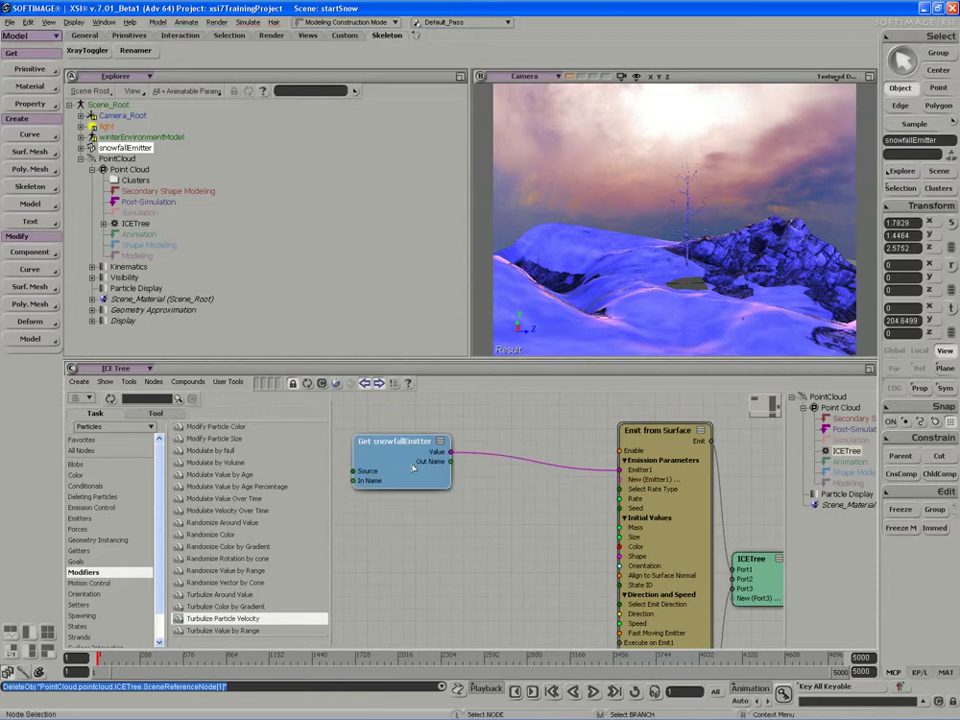
Move the ICETree node farther away from the Emit from Surface and Simulate Particles nodes.
{"action": "middle_click_drag", "start_coordinate": [659, 461], "coordinate": [592, 446]}
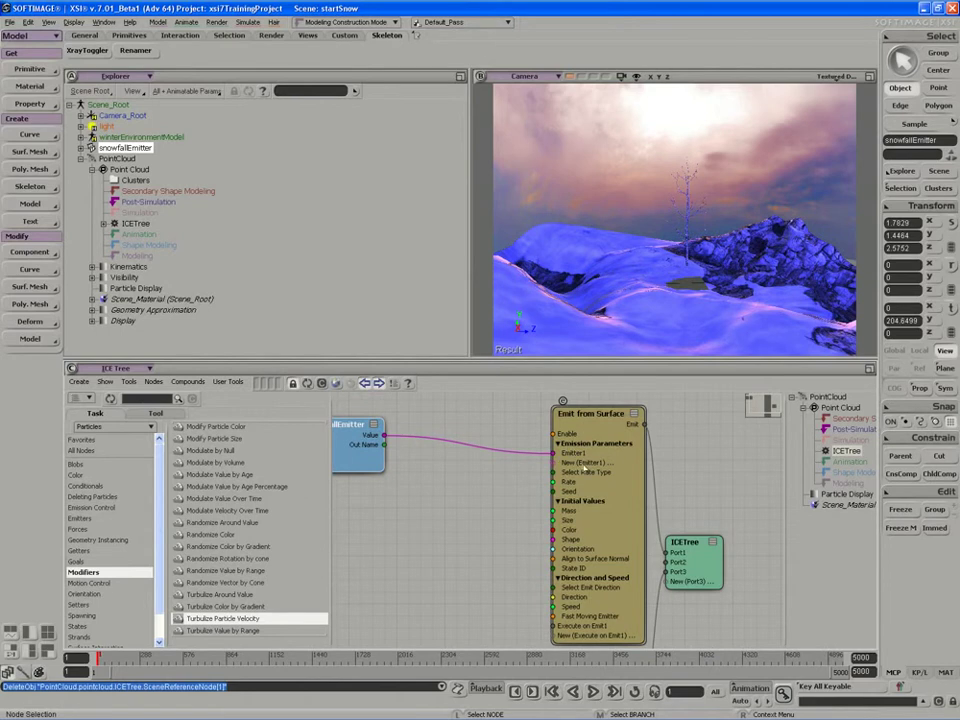
{"action": "left_click_drag", "start_coordinate": [668, 558], "coordinate": [718, 558]}
{"action": "middle_click_drag", "start_coordinate": [718, 558], "coordinate": [699, 553]}
{"action": "scroll", "coordinate": [699, 553], "scroll_direction": "down", "scroll_amount": 1}
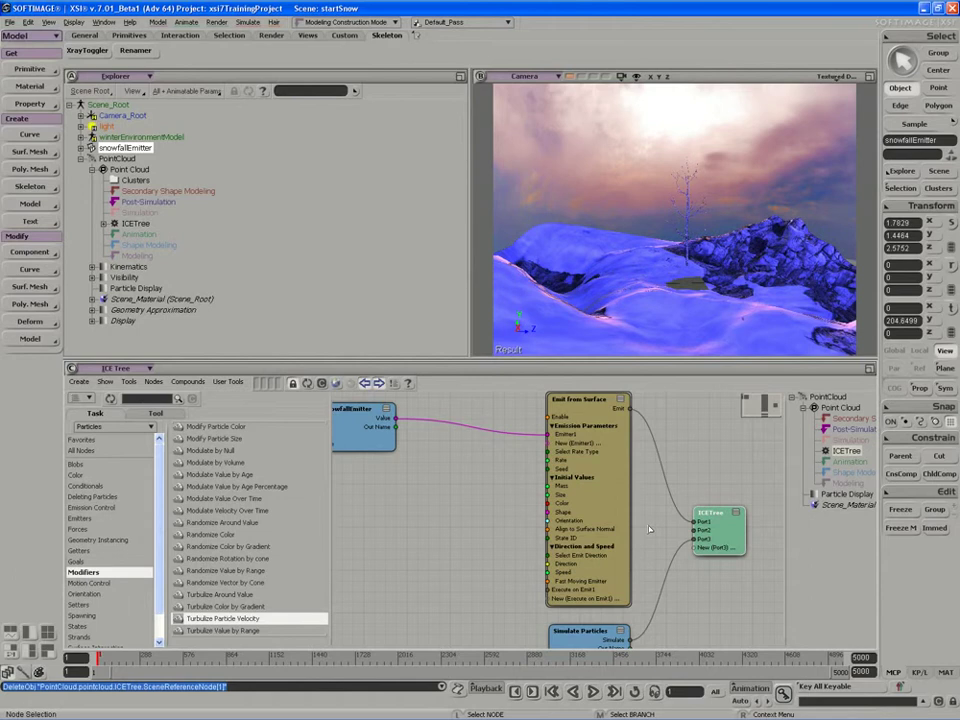
{"action": "left_click_drag", "start_coordinate": [705, 522], "coordinate": [720, 517]}
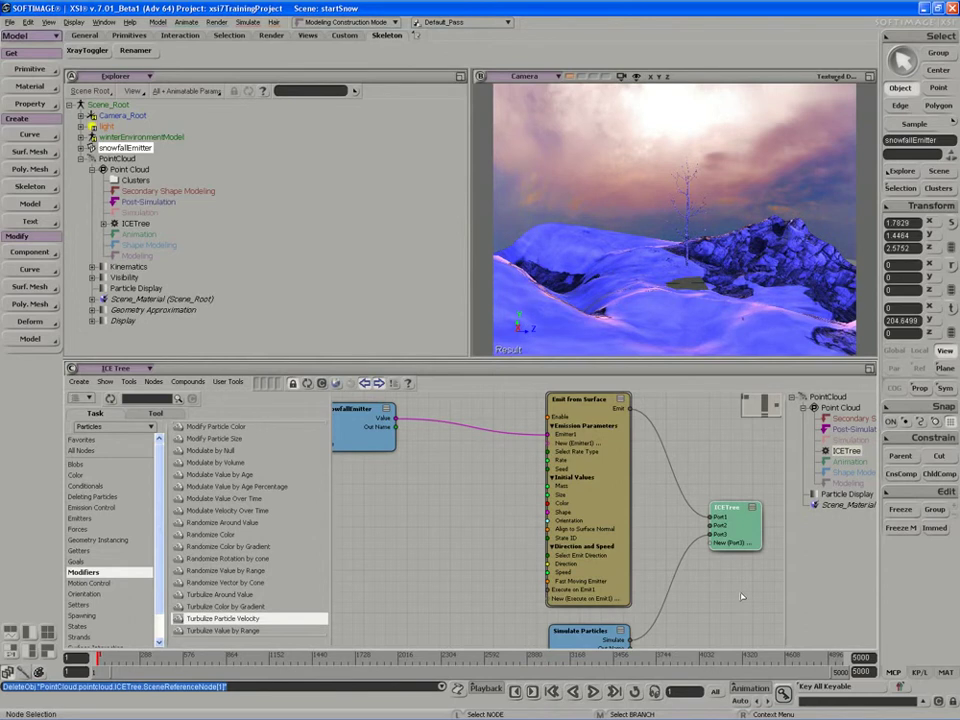
Examine the Emit from Surface parameters and how that node and Simulate Particles connect to the ICETree ports.
{"action": "middle_click_drag", "start_coordinate": [580, 512], "coordinate": [577, 510]}
{"action": "mouse_move", "coordinate": [676, 528]}
{"action": "left_mouse_down"}
{"action": "mouse_move", "coordinate": [684, 521]}
{"action": "mouse_move", "coordinate": [686, 532]}
{"action": "left_mouse_up"}
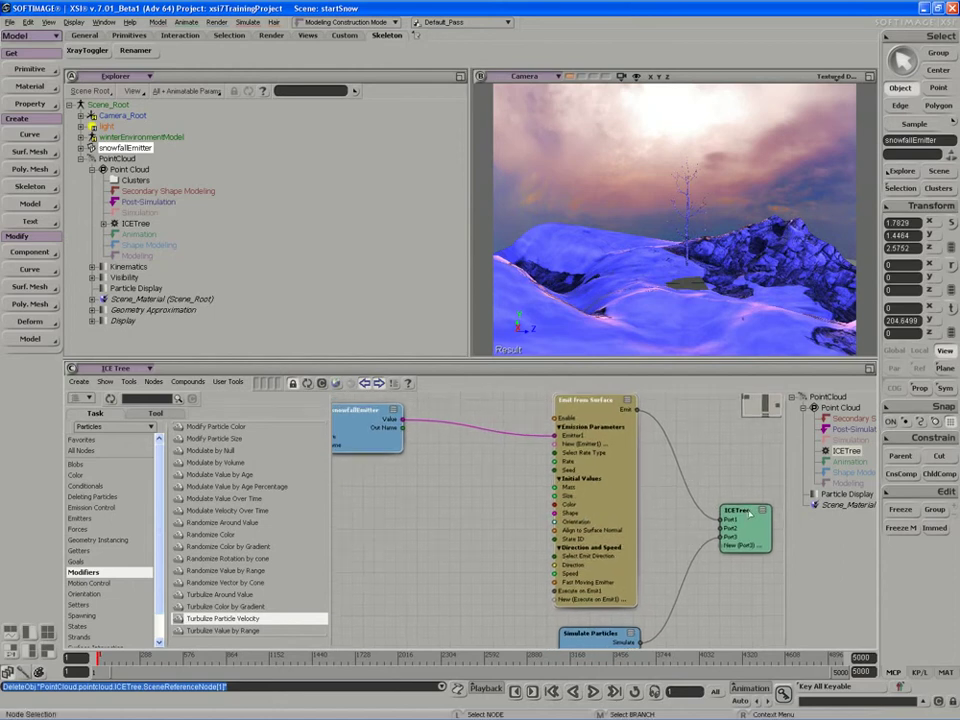
{"action": "left_click_drag", "start_coordinate": [750, 513], "coordinate": [743, 493]}
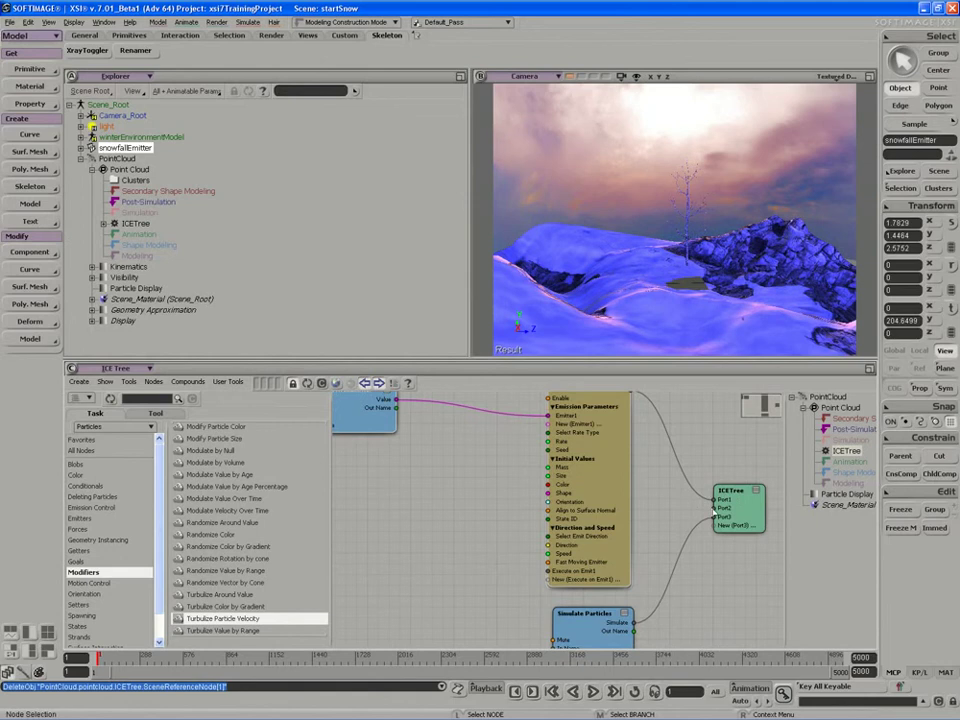
{"action": "left_click_drag", "start_coordinate": [585, 631], "coordinate": [584, 604]}
{"action": "mouse_move", "coordinate": [584, 604]}
{"action": "left_mouse_down"}
{"action": "mouse_move", "coordinate": [583, 628]}
{"action": "mouse_move", "coordinate": [590, 608]}
{"action": "left_mouse_up"}
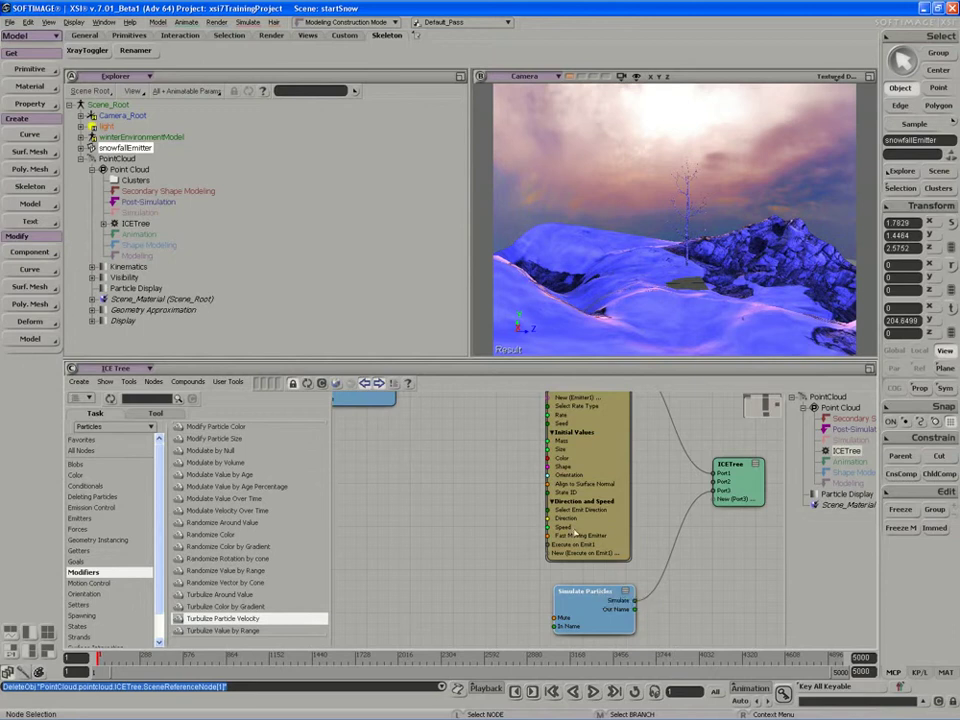
{"action": "middle_click_drag", "start_coordinate": [577, 533], "coordinate": [556, 588]}
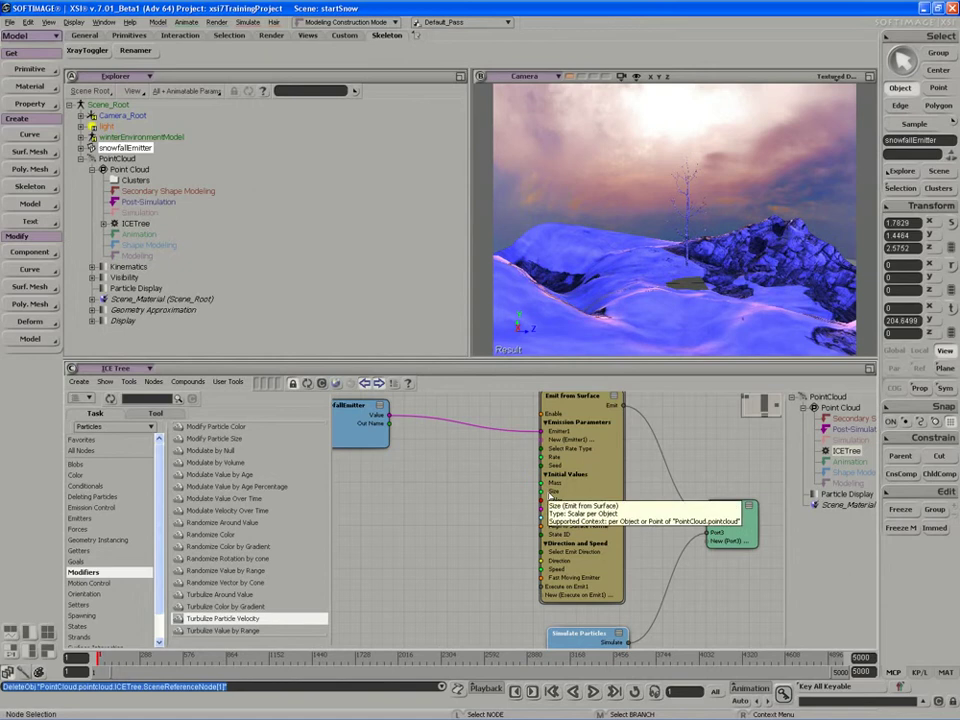
{"action": "key", "text": "z"}
{"action": "left_click_drag", "start_coordinate": [588, 487], "coordinate": [578, 497]}
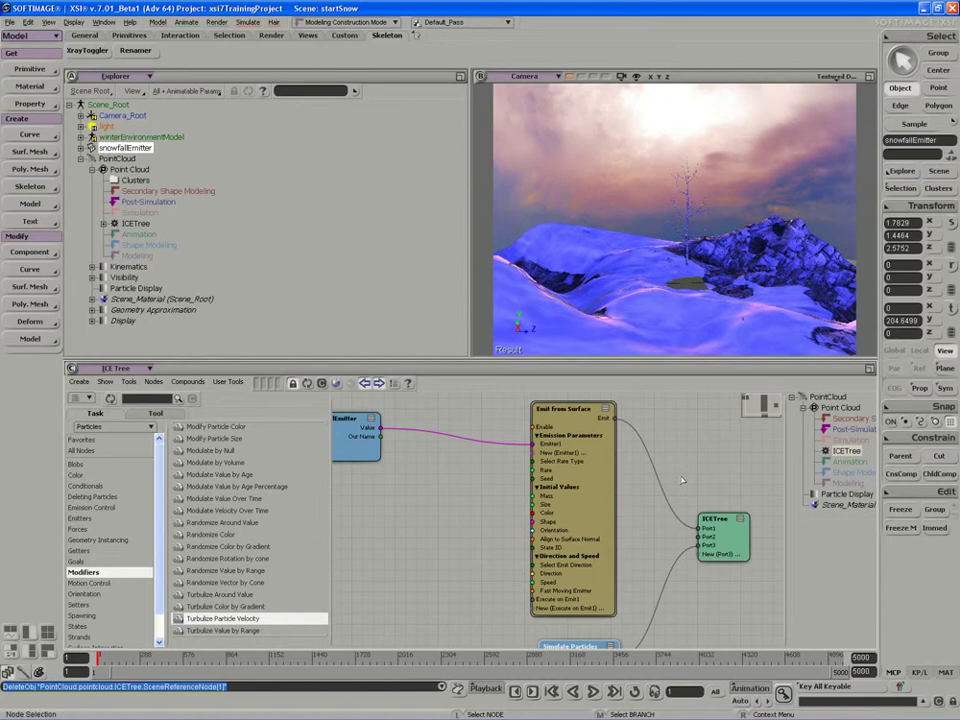
{"action": "key", "text": "z"}
{"action": "left_click_drag", "start_coordinate": [617, 489], "coordinate": [648, 506]}
{"action": "key", "text": "z"}
{"action": "key", "text": "z"}
{"action": "left_click_drag", "start_coordinate": [554, 473], "coordinate": [562, 467]}
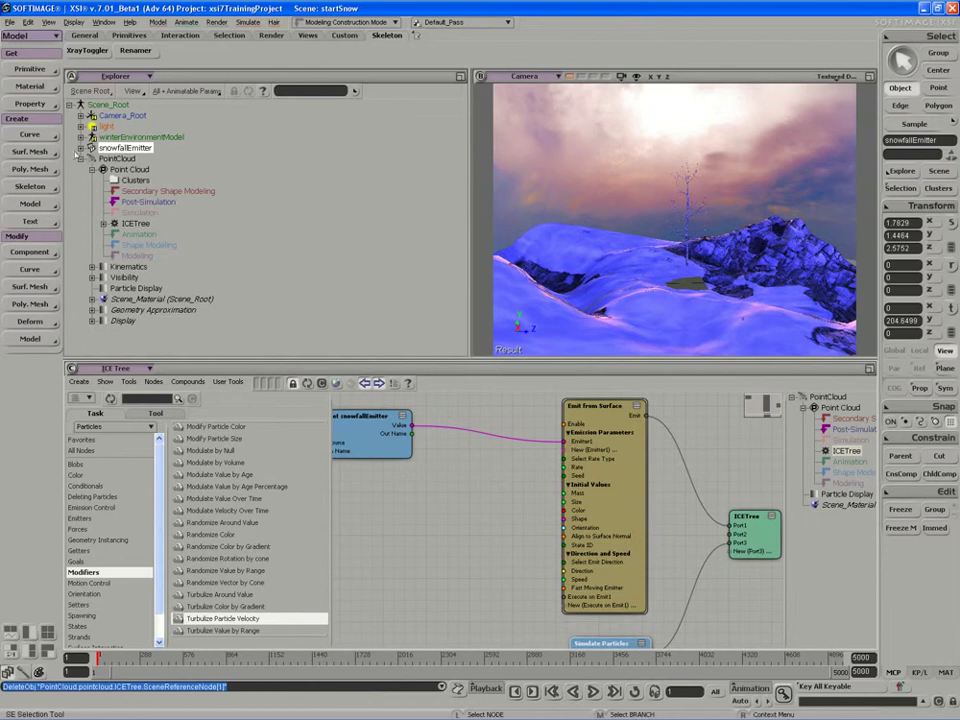
Delete the PointCloud object together with its ICE tree from the scene.
{"action": "left_click", "coordinate": [117, 158]}
{"action": "key", "text": "Delete"}
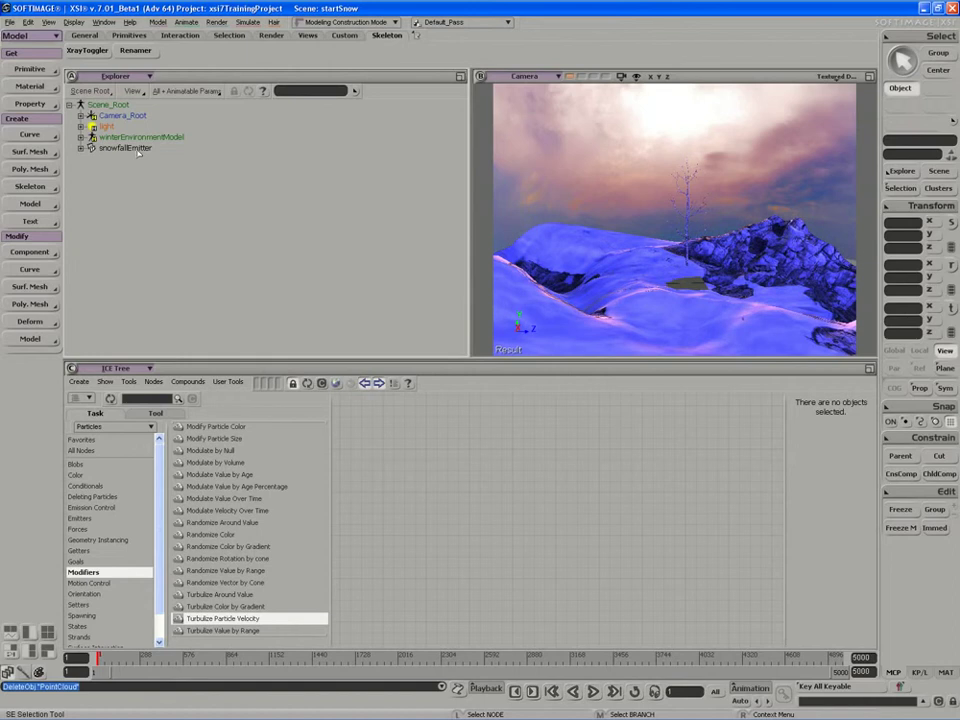
Create an empty point cloud primitive in the scene and close its property page.
{"action": "left_click", "coordinate": [29, 69]}
{"action": "mouse_move", "coordinate": [104, 112]}
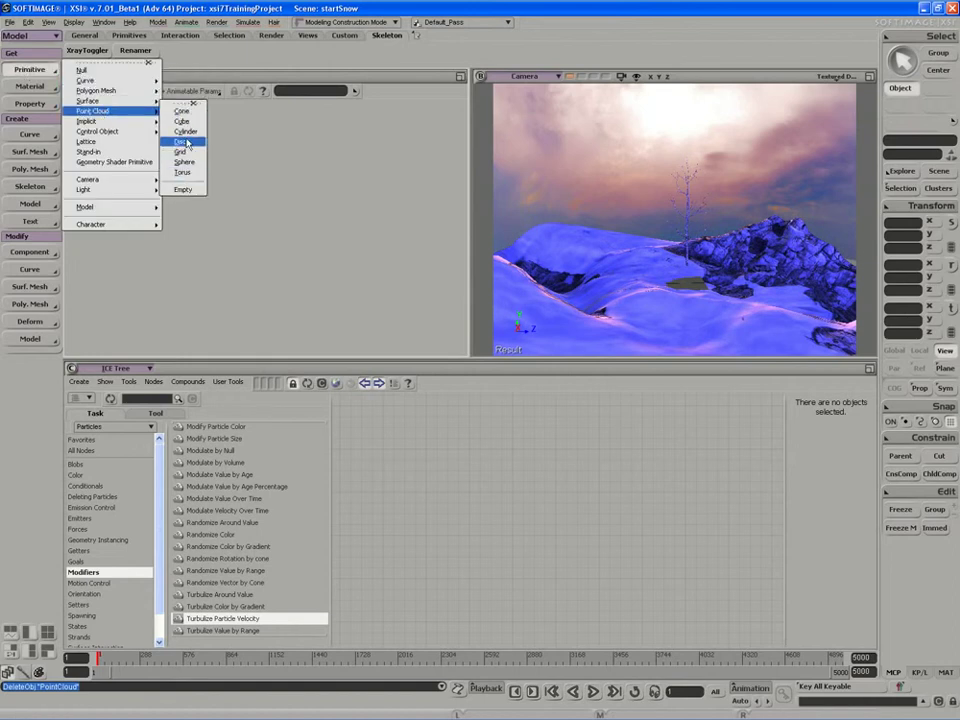
{"action": "left_click", "coordinate": [184, 189]}
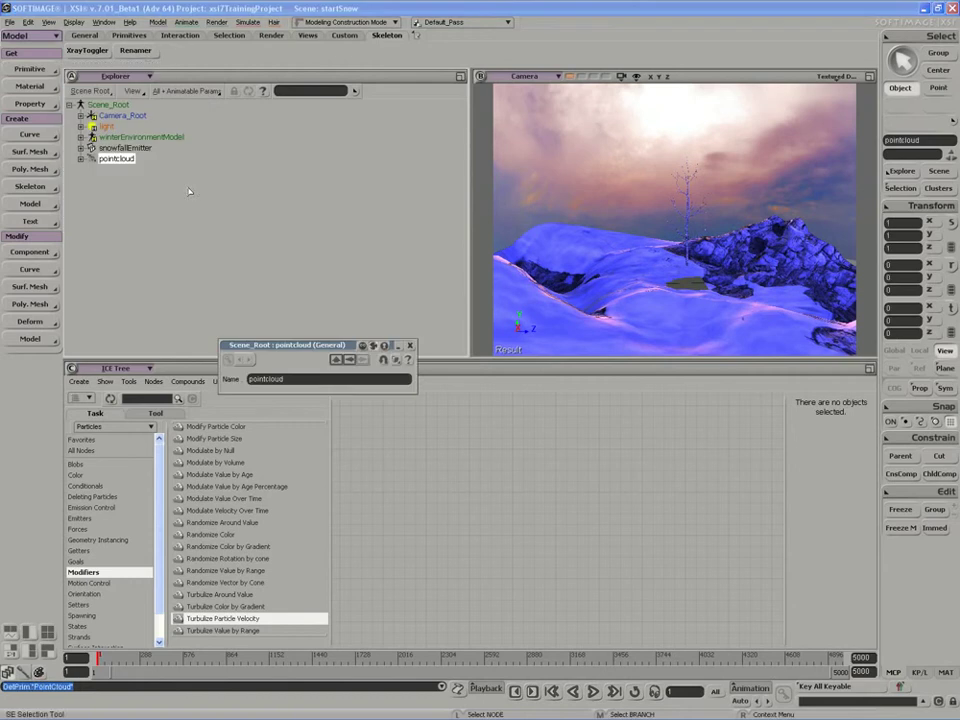
{"action": "left_click", "coordinate": [410, 346]}
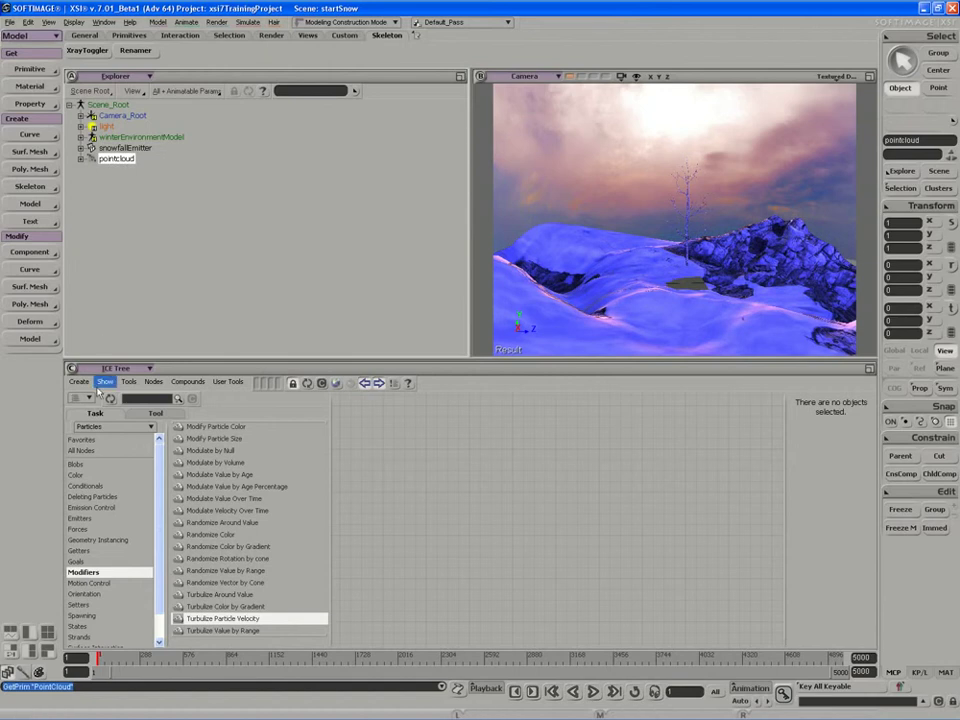
Create a simulated ICE tree on the pointcloud object and move its ICETree node aside to free up workspace.
{"action": "left_click", "coordinate": [103, 22]}
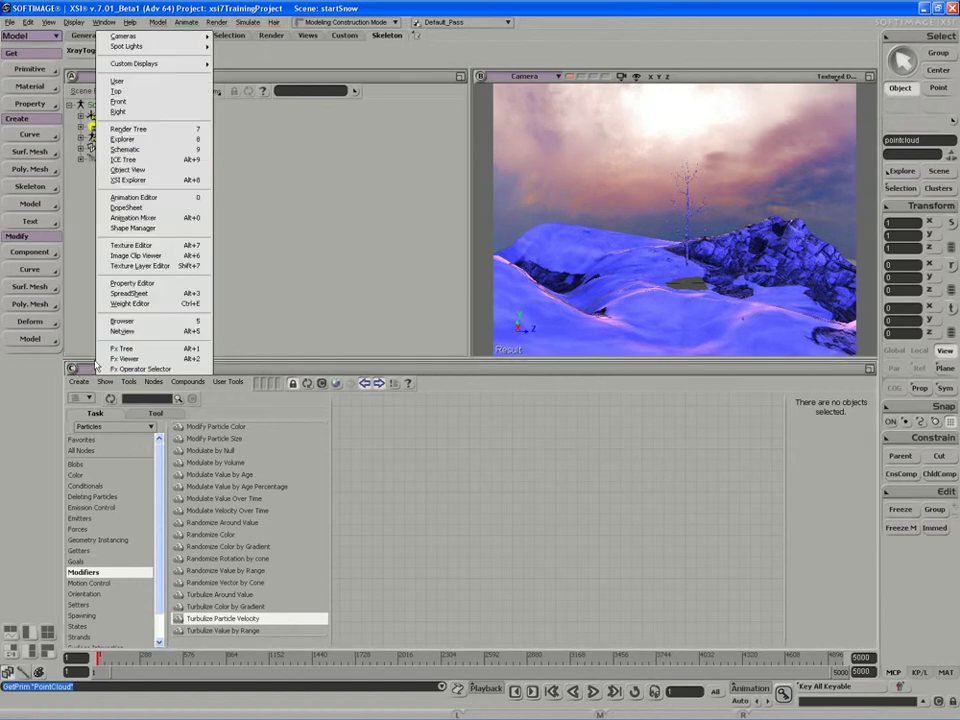
{"action": "left_click", "coordinate": [130, 161]}
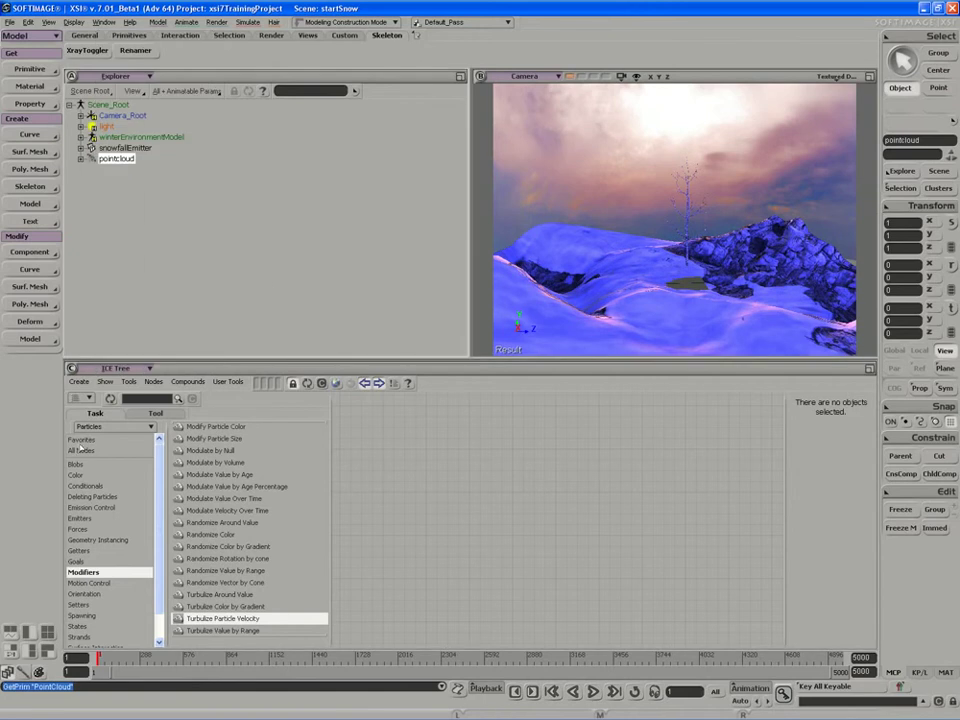
{"action": "left_click", "coordinate": [78, 381]}
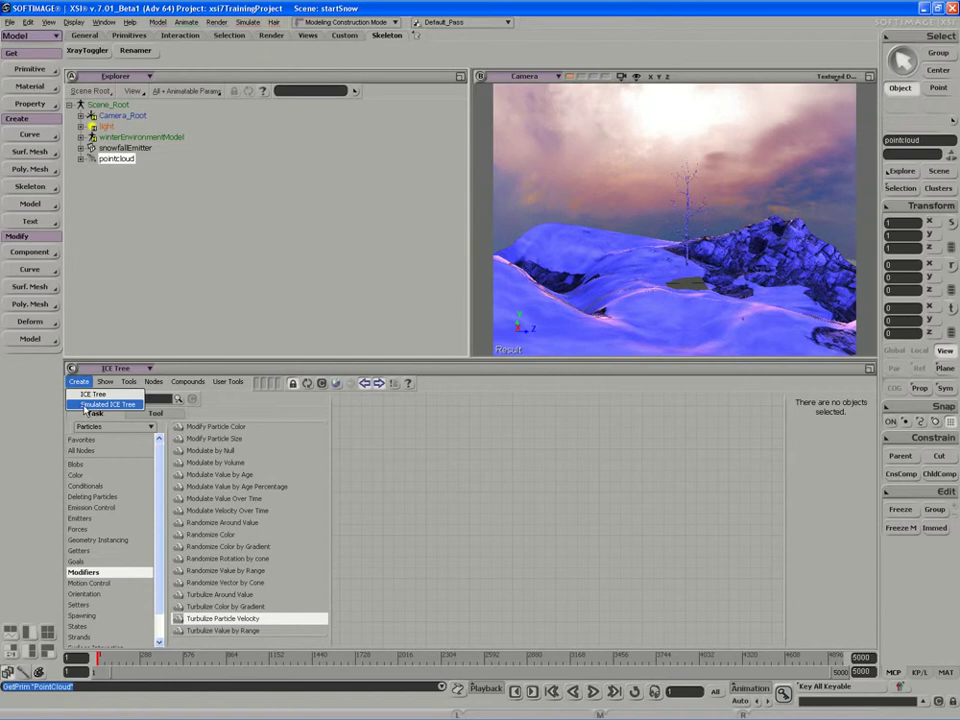
{"action": "left_click", "coordinate": [90, 405]}
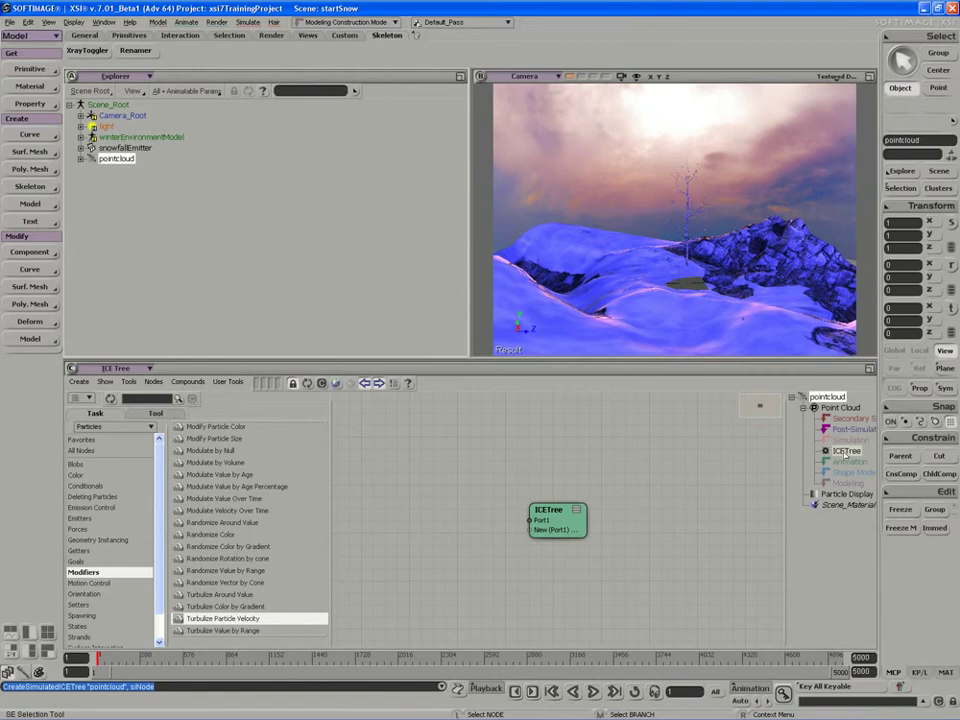
{"action": "left_click_drag", "start_coordinate": [560, 529], "coordinate": [722, 483]}
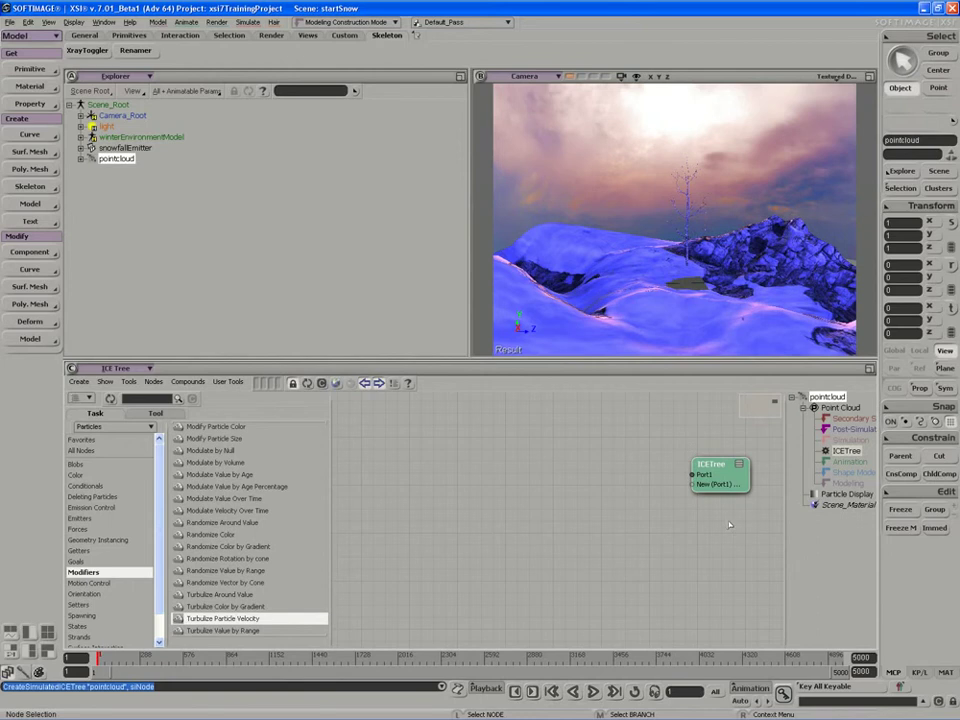
{"action": "left_click_drag", "start_coordinate": [732, 527], "coordinate": [732, 521]}
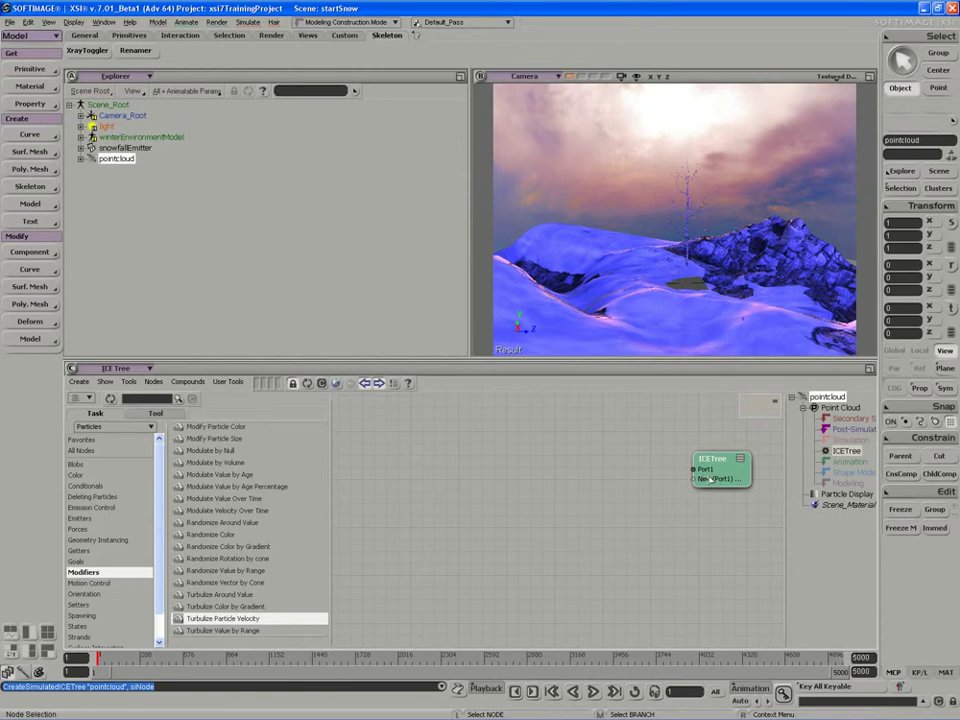
Insert four extra ports on the ICETree node so it offers Port1 through Port5.
{"action": "right_click", "coordinate": [706, 478]}
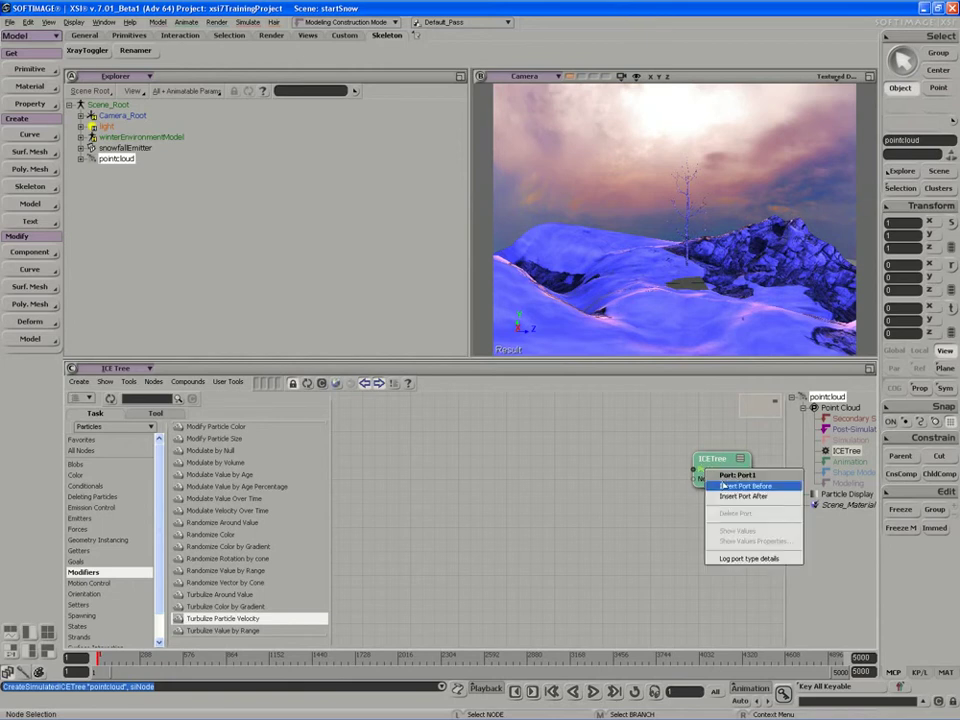
{"action": "left_click", "coordinate": [727, 496]}
{"action": "right_click", "coordinate": [758, 474]}
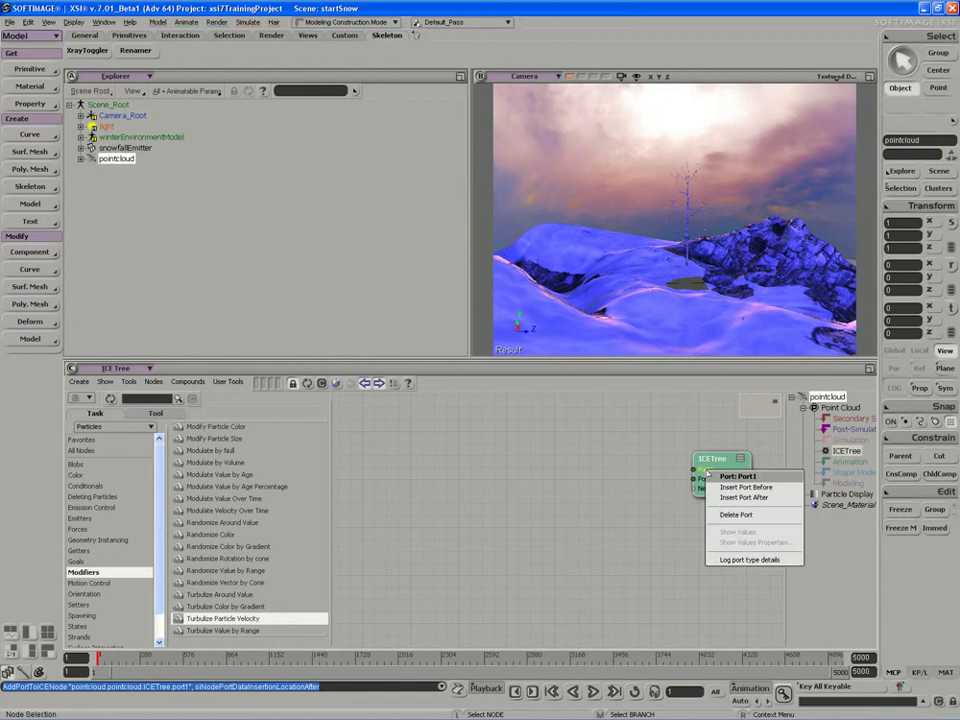
{"action": "left_click", "coordinate": [790, 491]}
{"action": "right_click", "coordinate": [705, 478]}
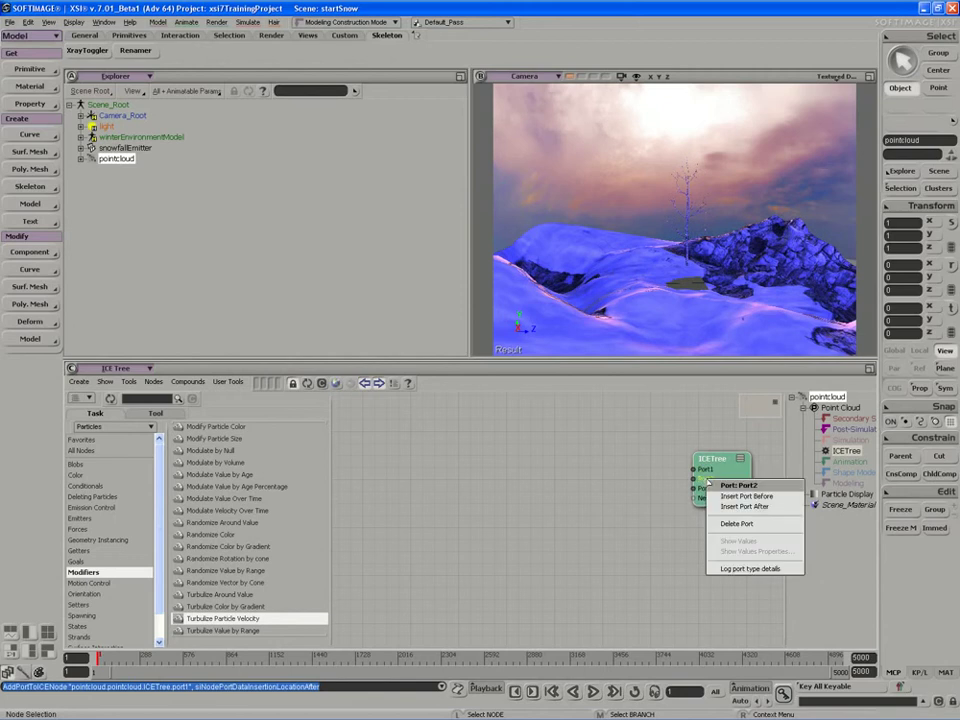
{"action": "left_click", "coordinate": [740, 498]}
{"action": "right_click", "coordinate": [708, 508]}
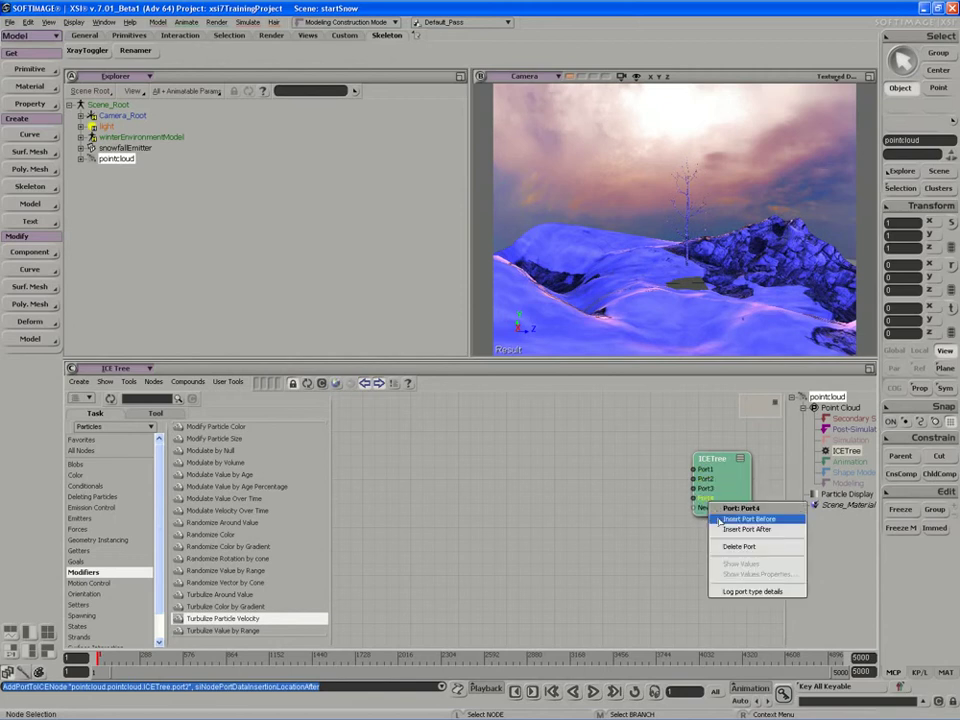
{"action": "left_click", "coordinate": [745, 521]}
{"action": "left_click_drag", "start_coordinate": [731, 488], "coordinate": [725, 488]}
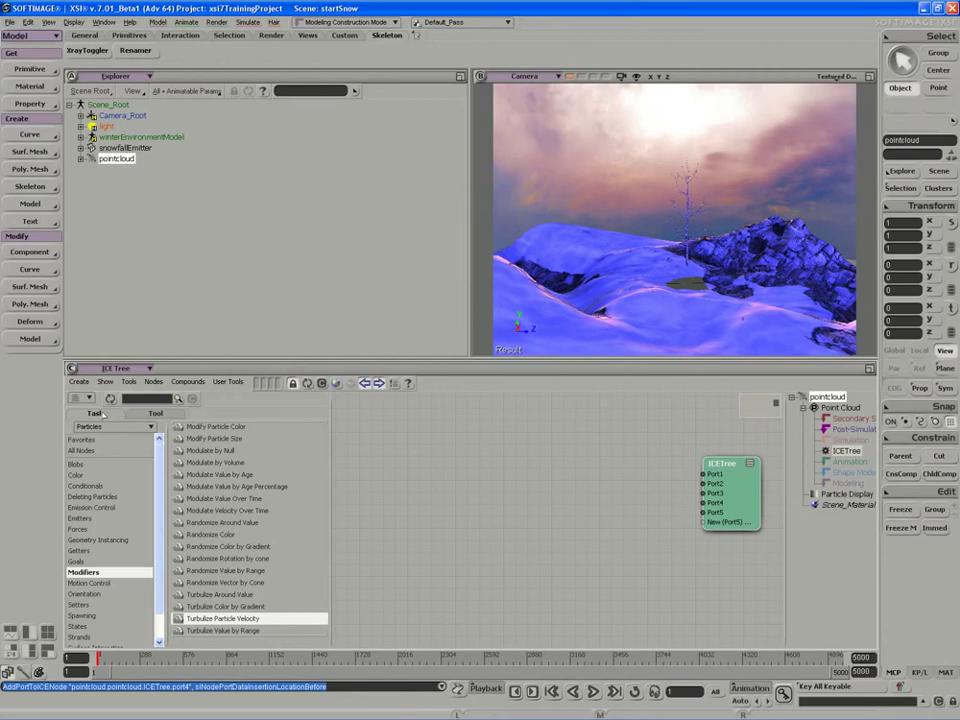
Add an Emit from Surface node and connect its Emit output to Port1 of the ICETree node.
{"action": "left_click", "coordinate": [88, 518]}
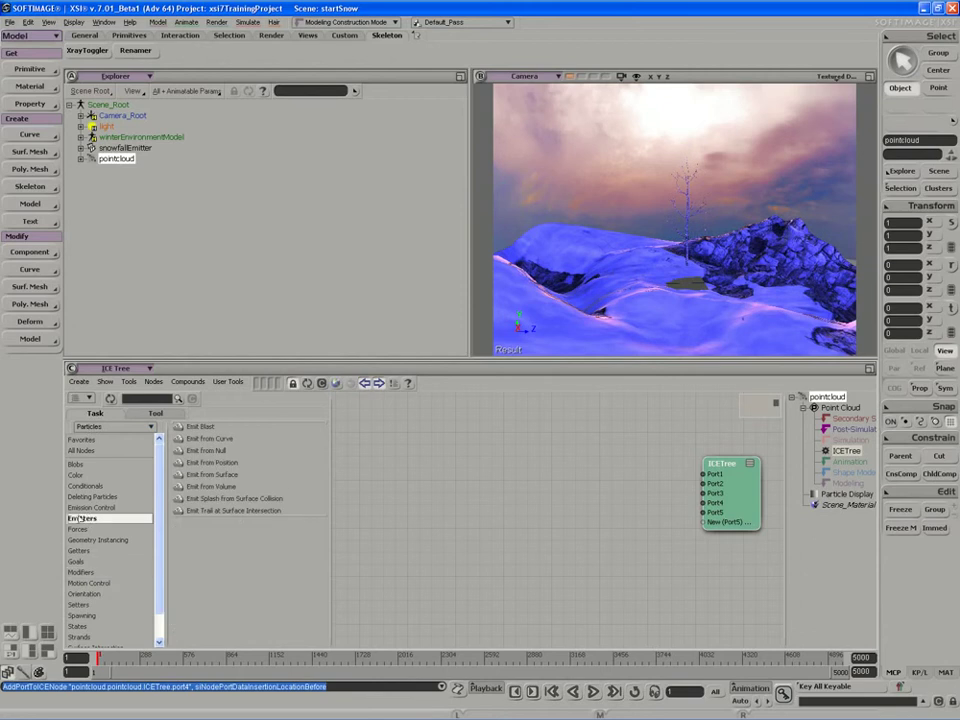
{"action": "left_click", "coordinate": [213, 476]}
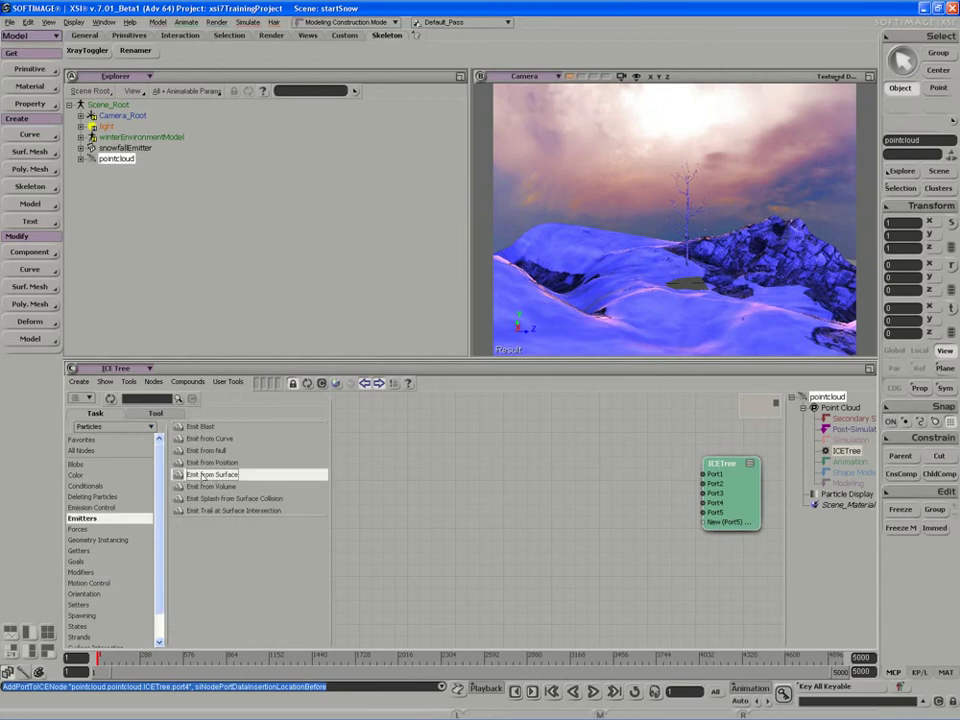
{"action": "left_click_drag", "start_coordinate": [203, 477], "coordinate": [510, 471]}
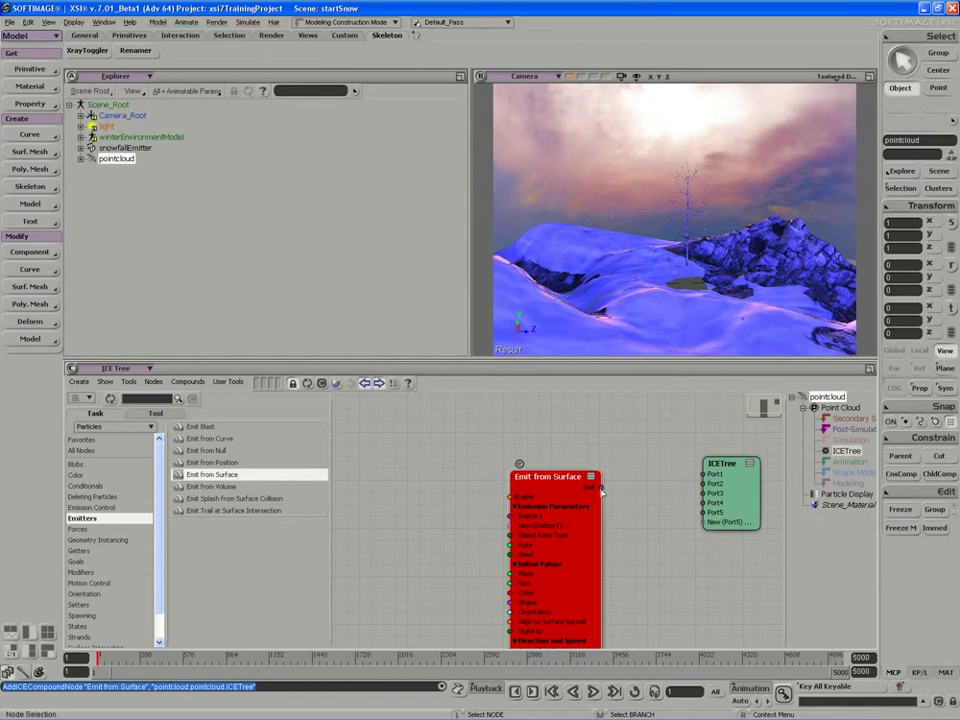
{"action": "left_click_drag", "start_coordinate": [599, 487], "coordinate": [720, 484]}
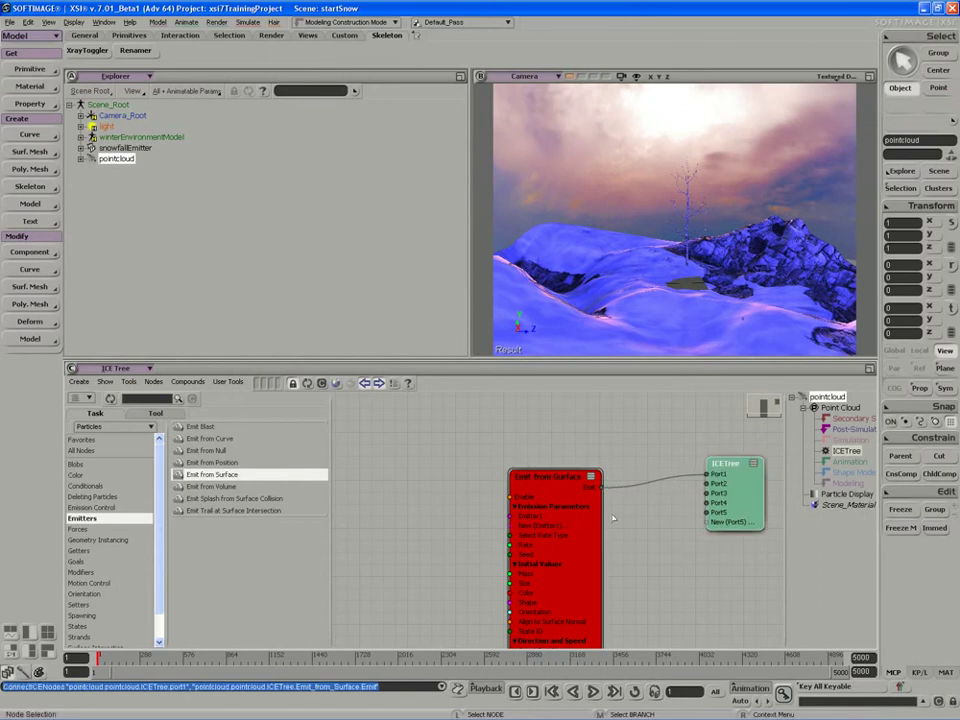
{"action": "left_click_drag", "start_coordinate": [546, 525], "coordinate": [599, 460]}
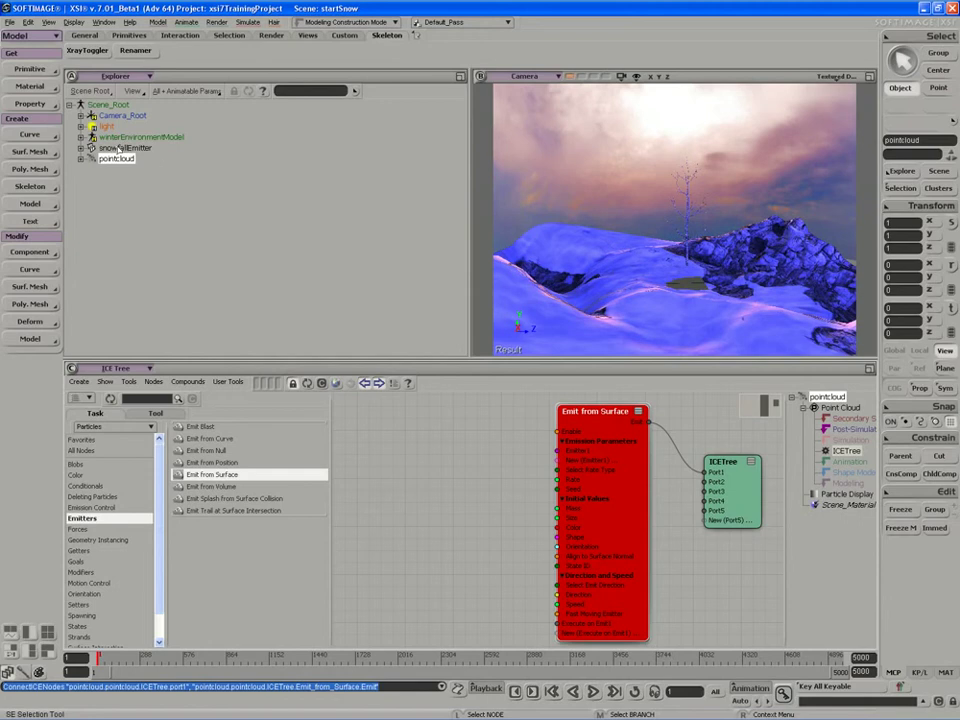
Bring snowfallEmitter into the ICE tree as a Get node and connect its Value output to Emitter1 of Emit from Surface.
{"action": "left_click", "coordinate": [120, 148]}
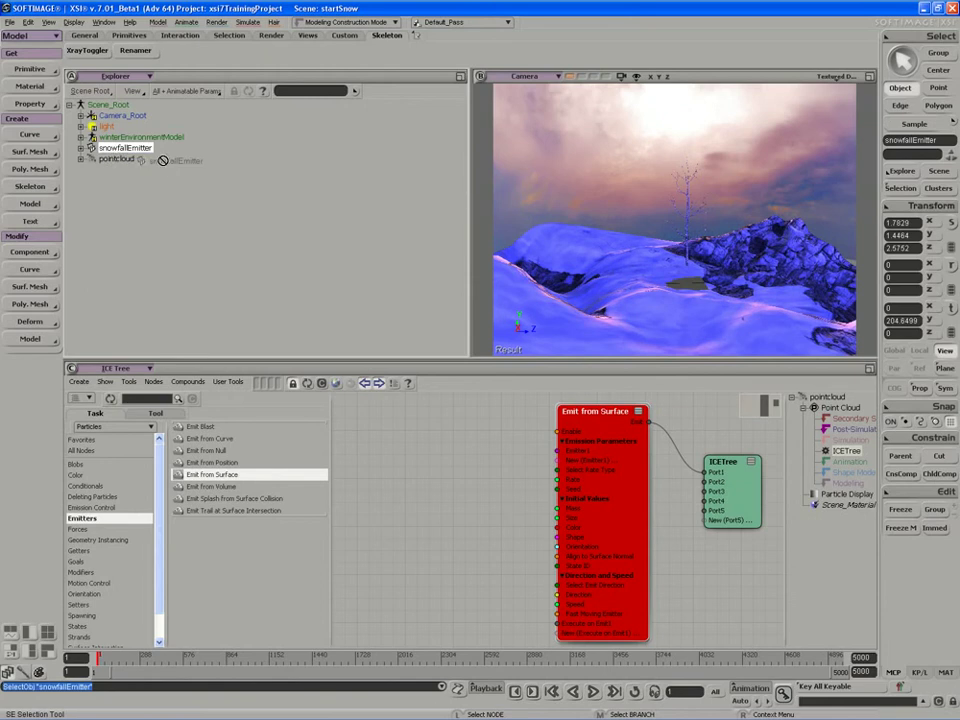
{"action": "left_click_drag", "start_coordinate": [409, 449], "coordinate": [405, 463]}
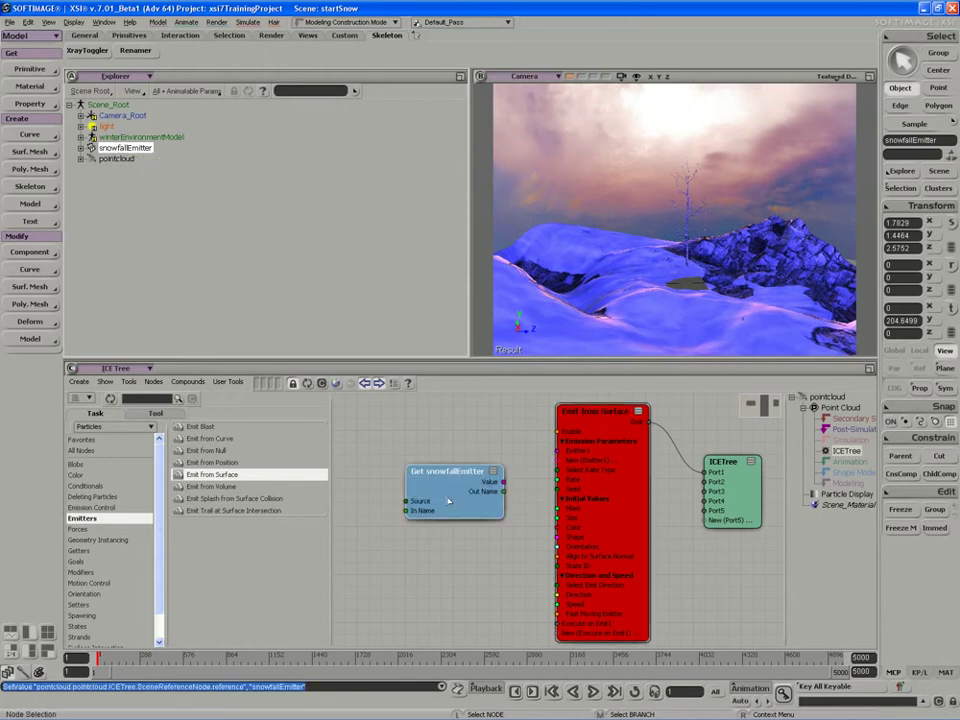
{"action": "left_click_drag", "start_coordinate": [445, 497], "coordinate": [417, 472]}
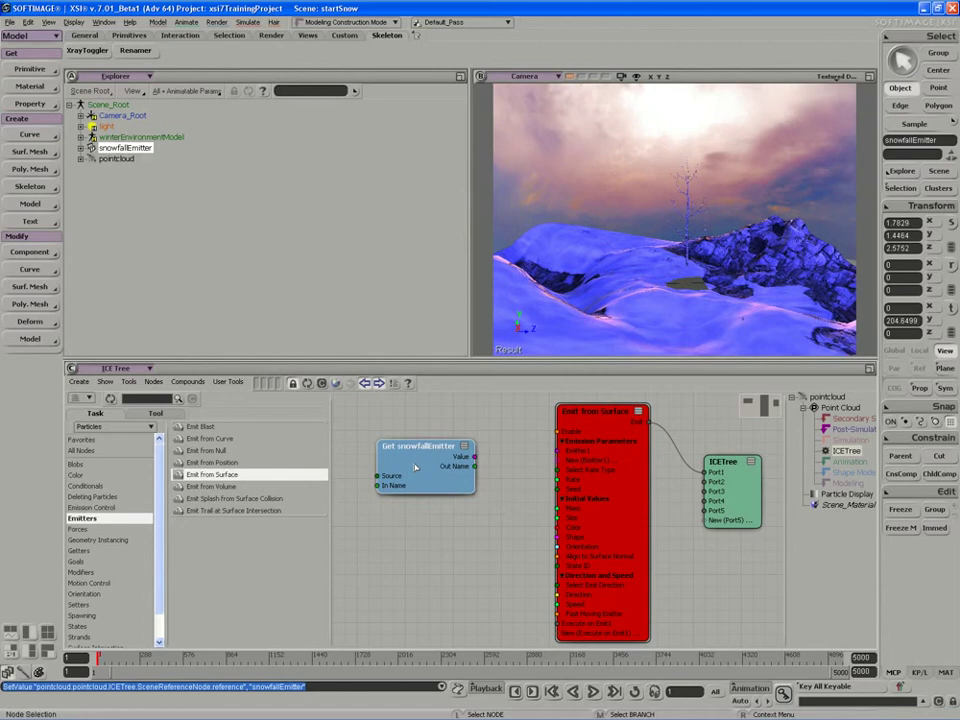
{"action": "left_click_drag", "start_coordinate": [415, 467], "coordinate": [418, 459]}
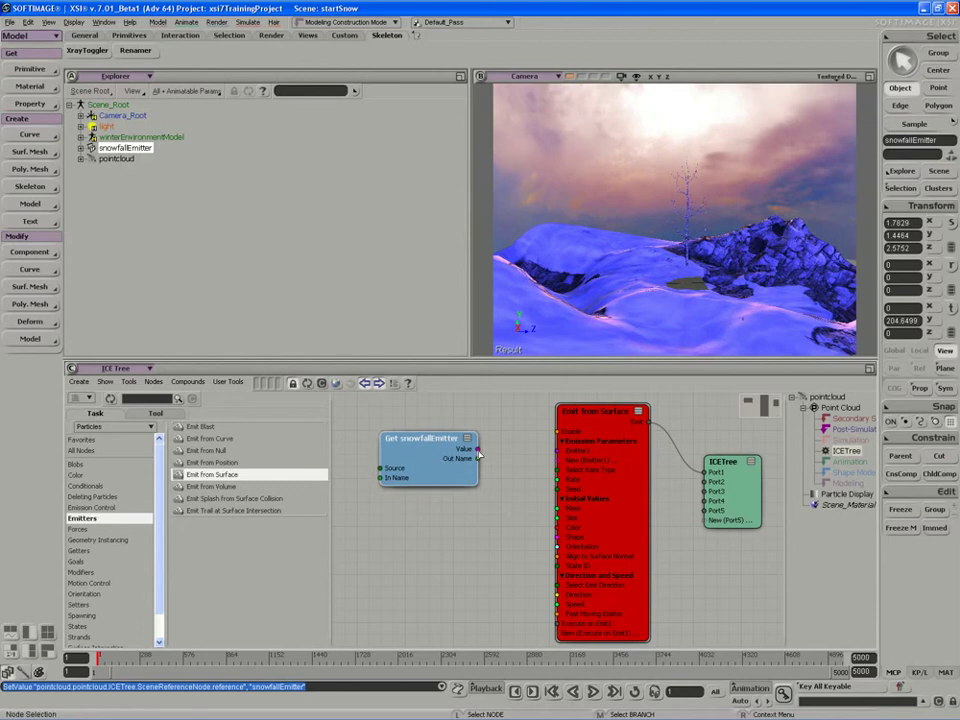
{"action": "left_click_drag", "start_coordinate": [478, 452], "coordinate": [562, 451]}
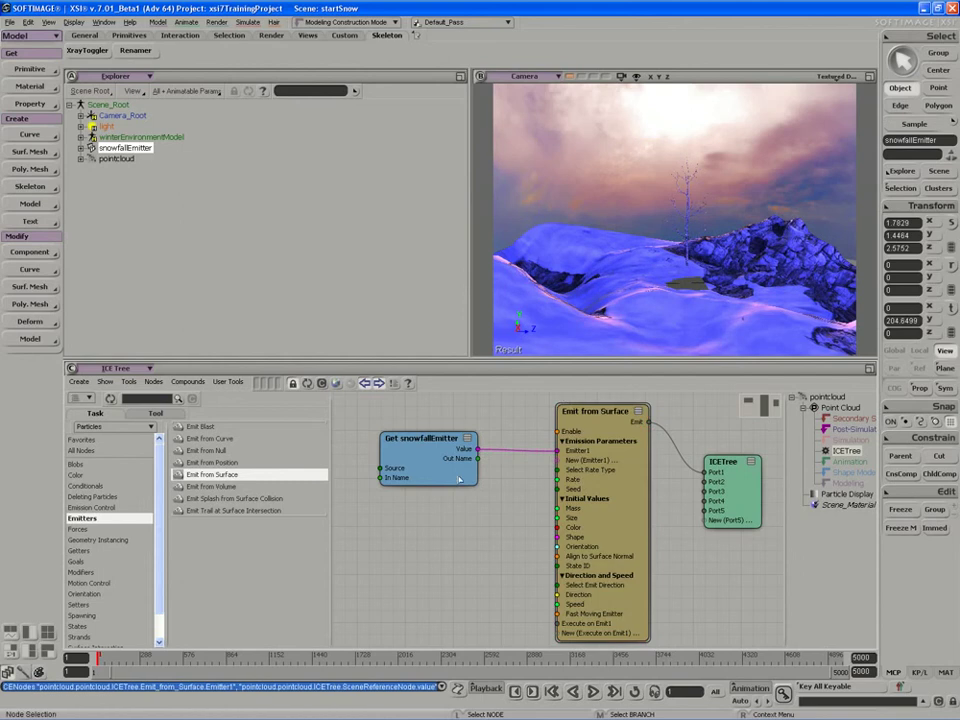
{"action": "left_click_drag", "start_coordinate": [460, 480], "coordinate": [493, 473]}
{"action": "left_click_drag", "start_coordinate": [625, 440], "coordinate": [632, 443]}
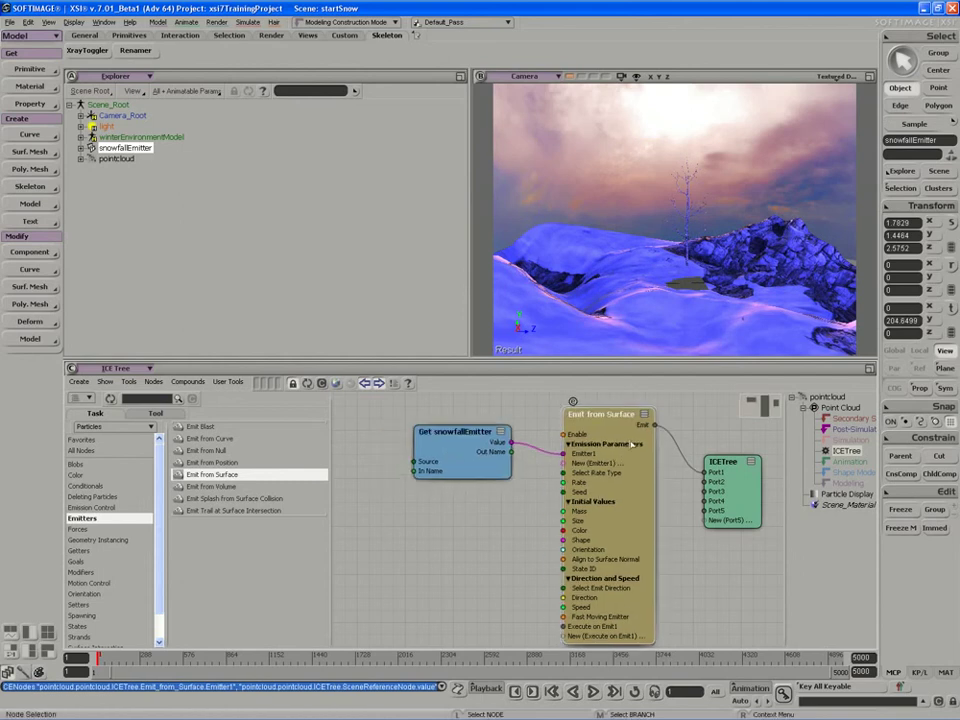
{"action": "key", "text": "z"}
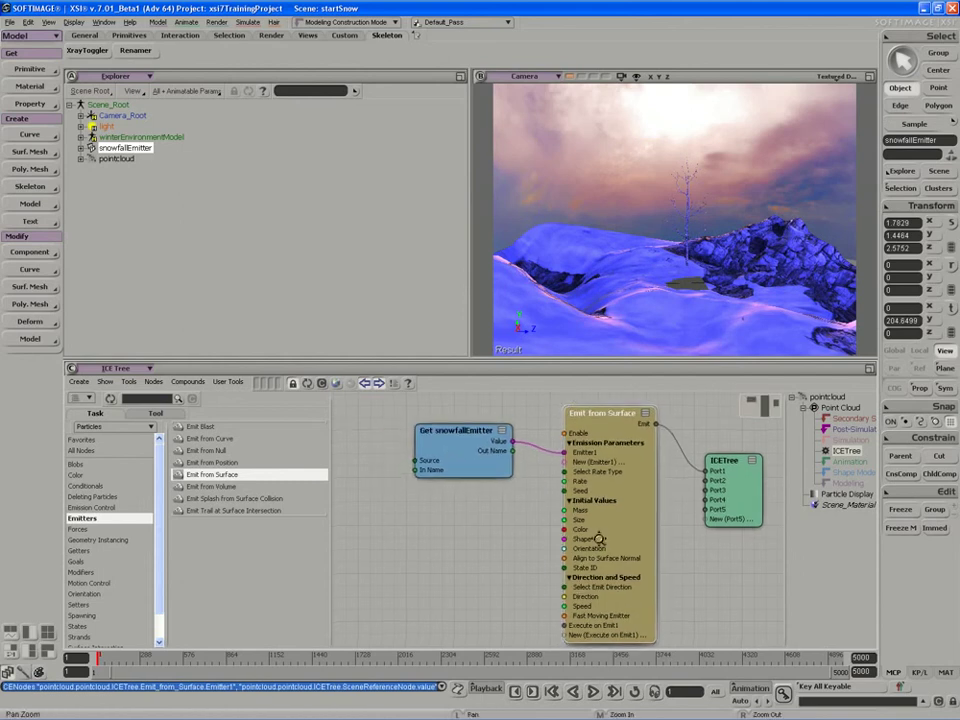
{"action": "scroll", "coordinate": [599, 539], "scroll_direction": "down", "scroll_amount": 2}
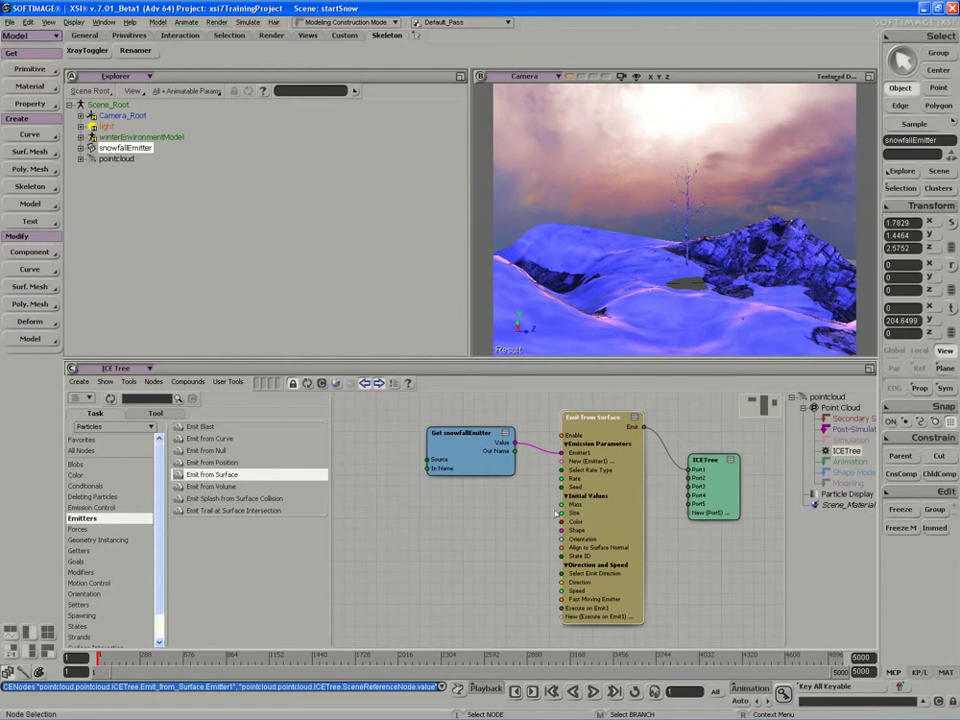
Play the simulation, examine the particles on the emitter grid in the User view, and stop playback.
{"action": "left_click", "coordinate": [593, 692]}
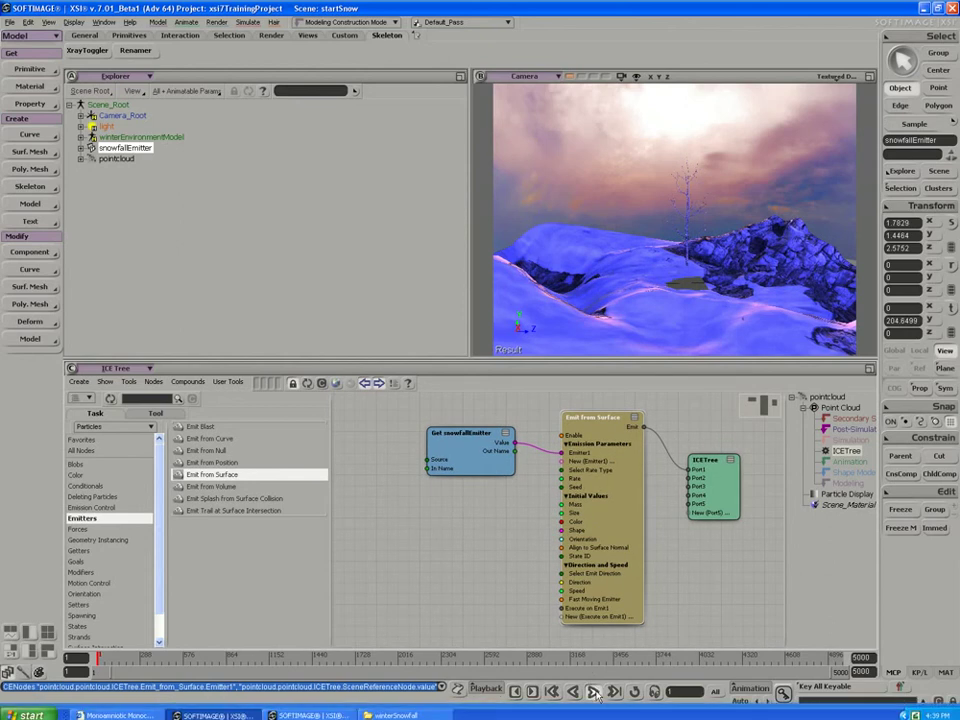
{"action": "key", "text": "8"}
{"action": "key", "text": "s"}
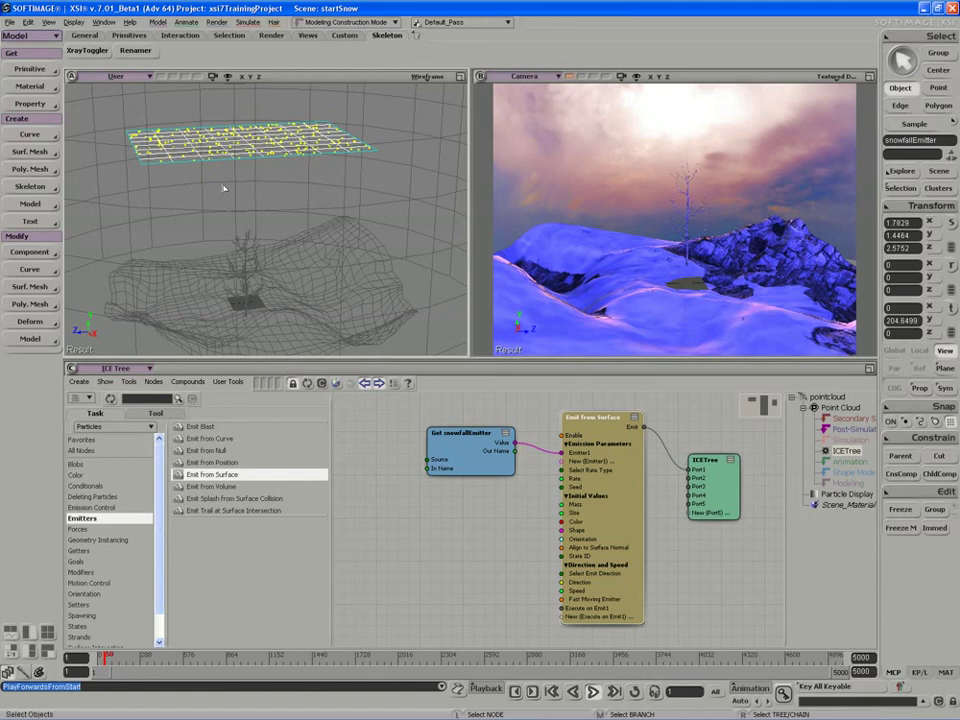
{"action": "scroll", "coordinate": [228, 175], "scroll_direction": "up", "scroll_amount": 5}
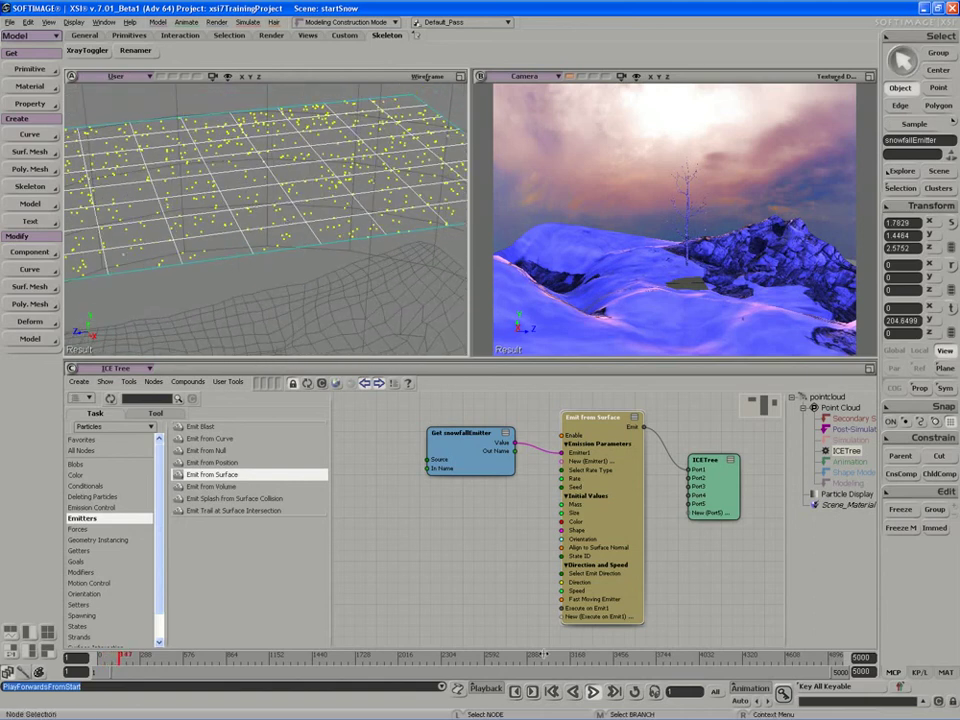
{"action": "left_click", "coordinate": [593, 693]}
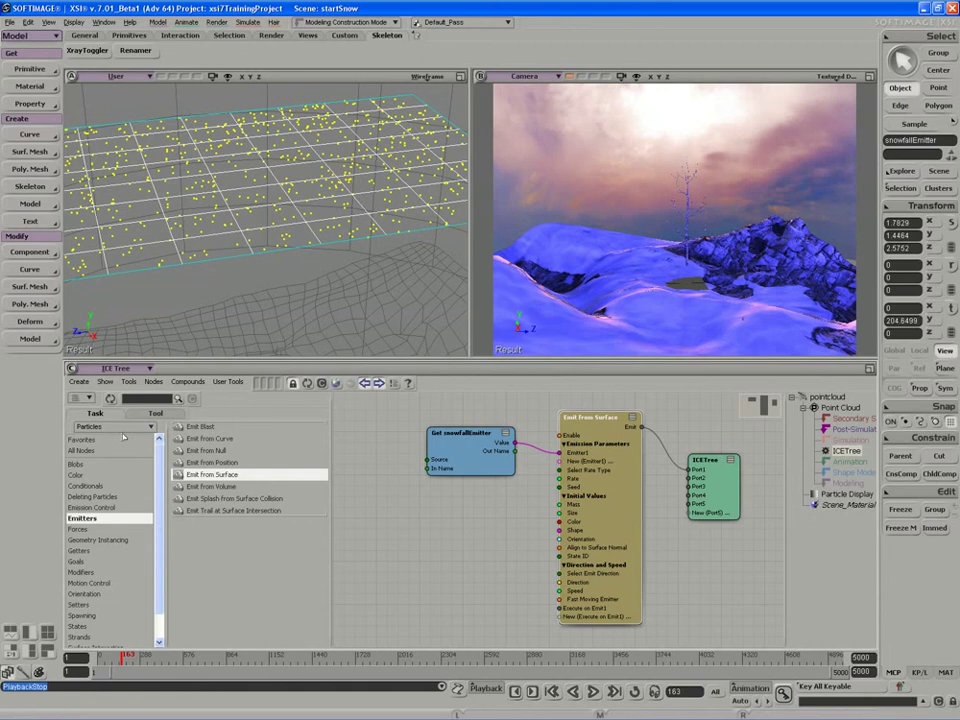
Add a Simulate Particles node from the Simulation tools and place it below the Emit from Surface node.
{"action": "left_click", "coordinate": [156, 413]}
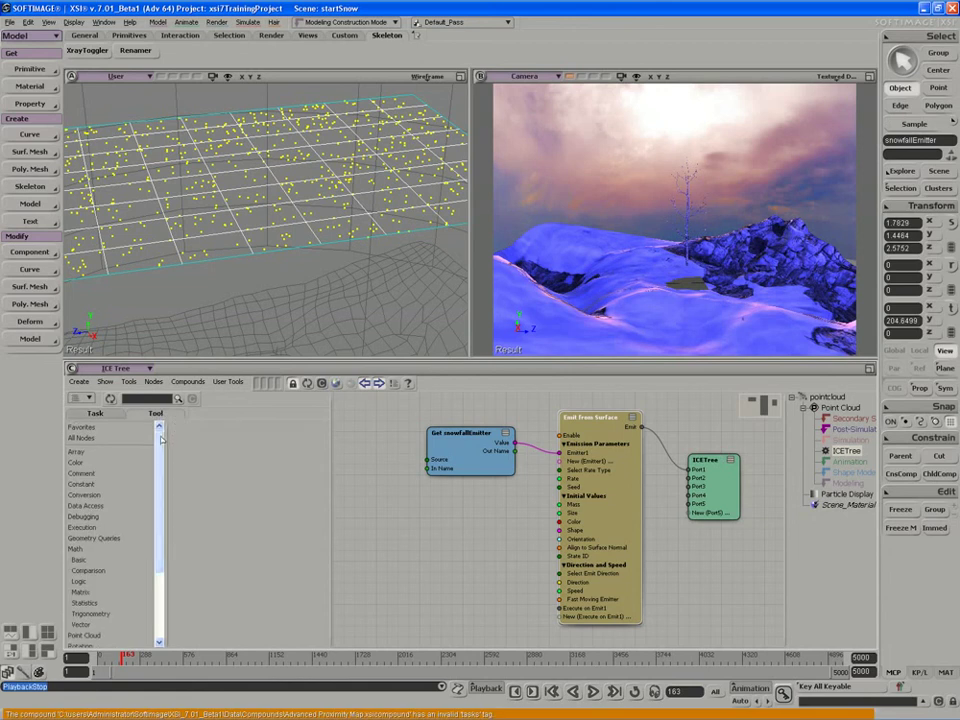
{"action": "left_click_drag", "start_coordinate": [159, 440], "coordinate": [167, 527]}
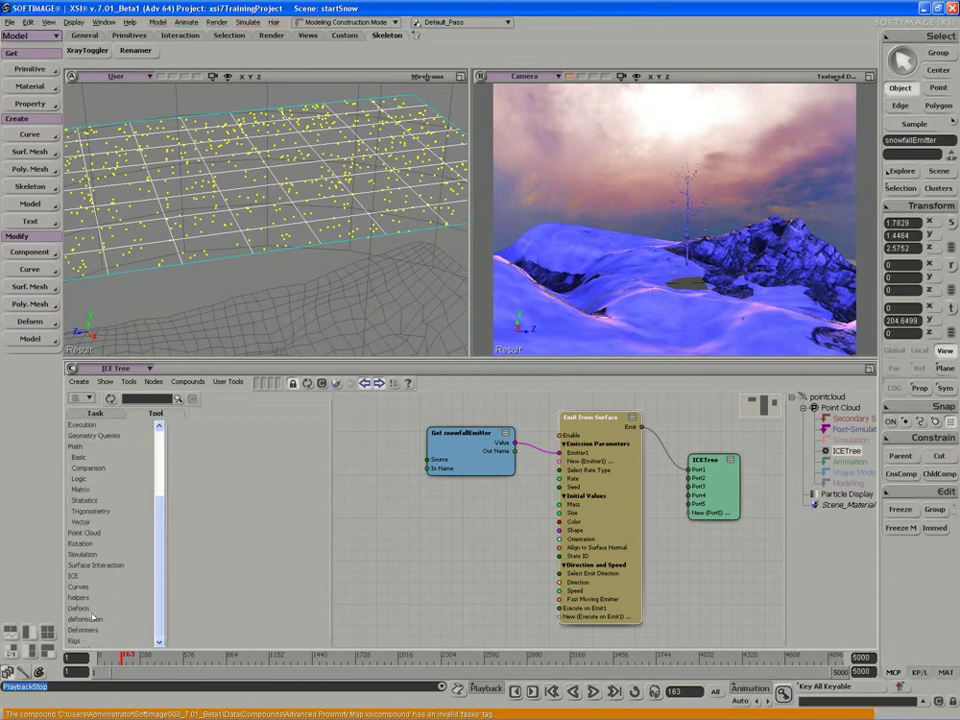
{"action": "left_click", "coordinate": [76, 555]}
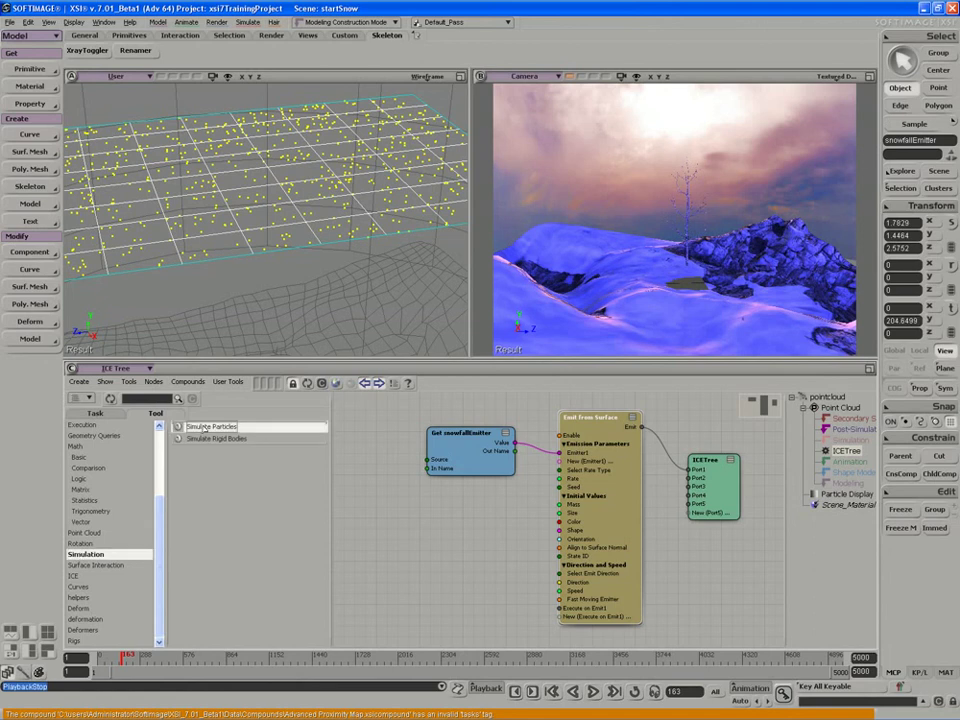
{"action": "left_click_drag", "start_coordinate": [204, 427], "coordinate": [506, 622]}
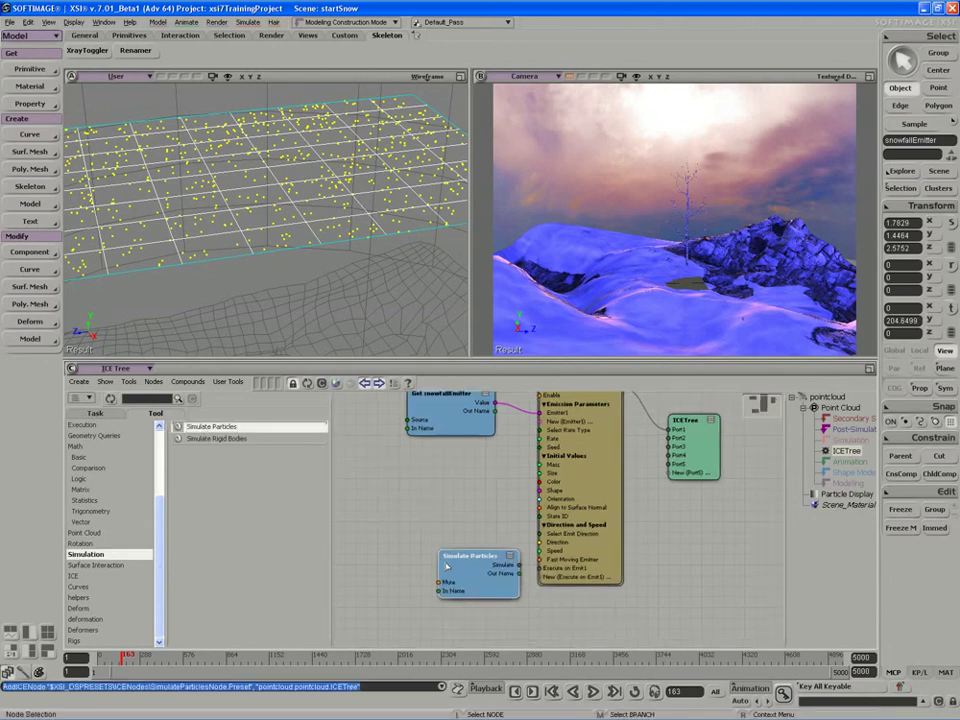
{"action": "left_click_drag", "start_coordinate": [467, 580], "coordinate": [582, 630]}
{"action": "left_click_drag", "start_coordinate": [582, 553], "coordinate": [572, 552]}
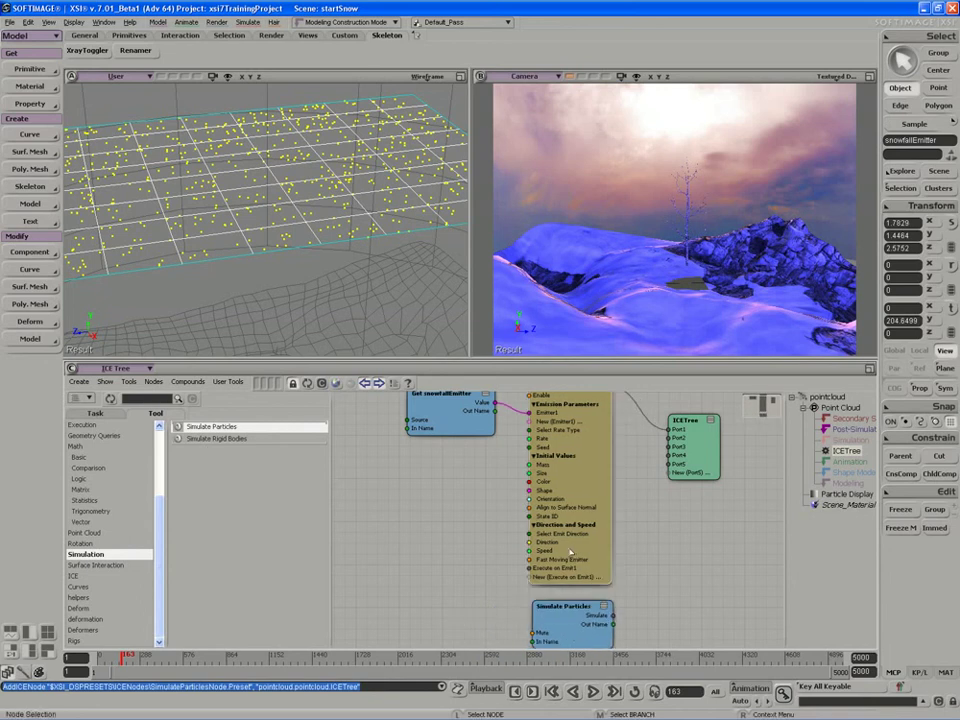
{"action": "key", "text": "s"}
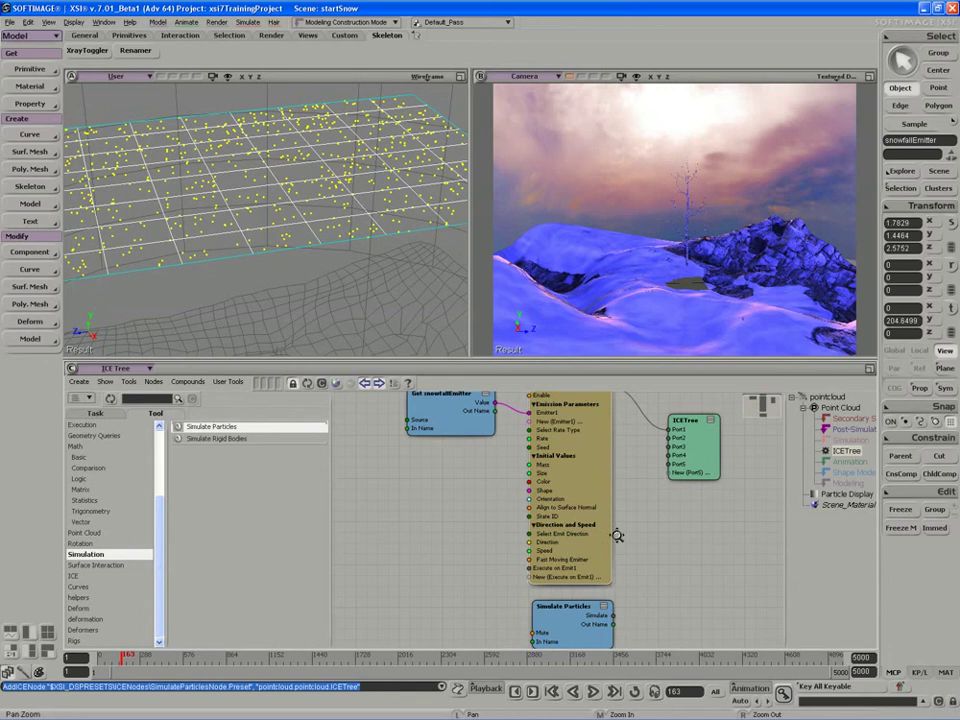
{"action": "left_click_drag", "start_coordinate": [615, 534], "coordinate": [606, 524]}
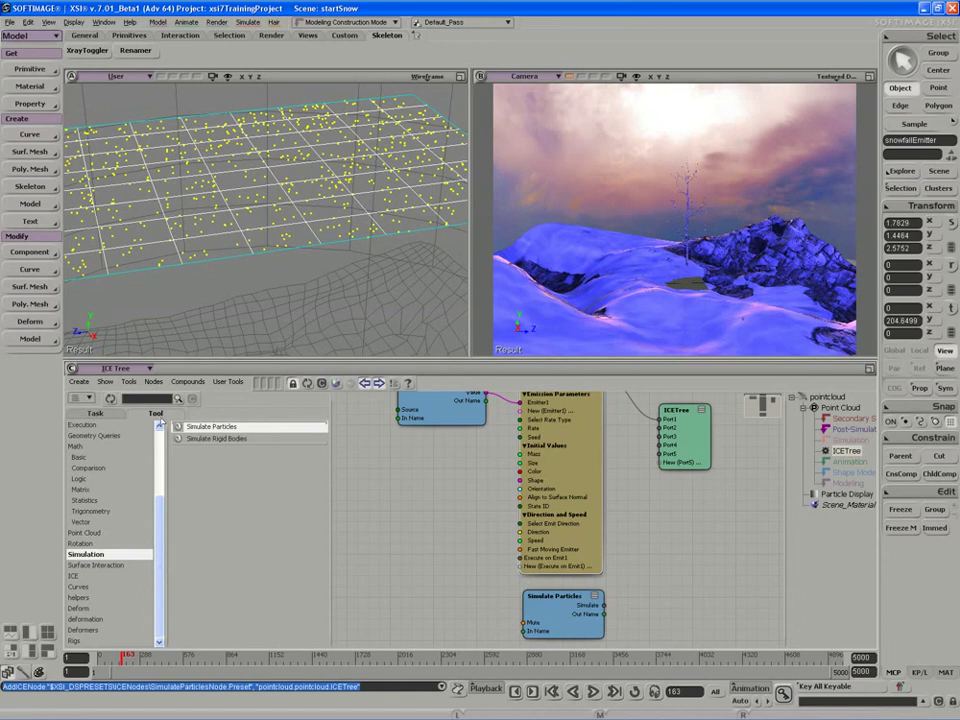
Connect the Simulate output of Simulate Particles to Port5 of the ICETree node and align the node beneath Emit from Surface.
{"action": "middle_click_drag", "start_coordinate": [467, 480], "coordinate": [463, 487]}
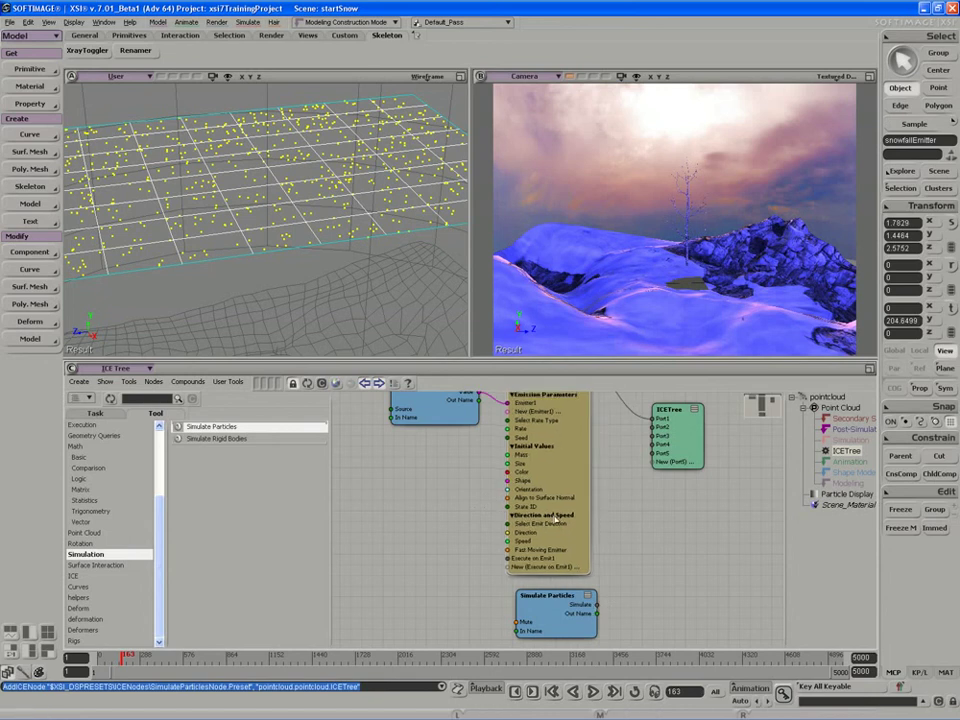
{"action": "left_click_drag", "start_coordinate": [580, 607], "coordinate": [658, 453]}
{"action": "left_click_drag", "start_coordinate": [623, 545], "coordinate": [624, 551]}
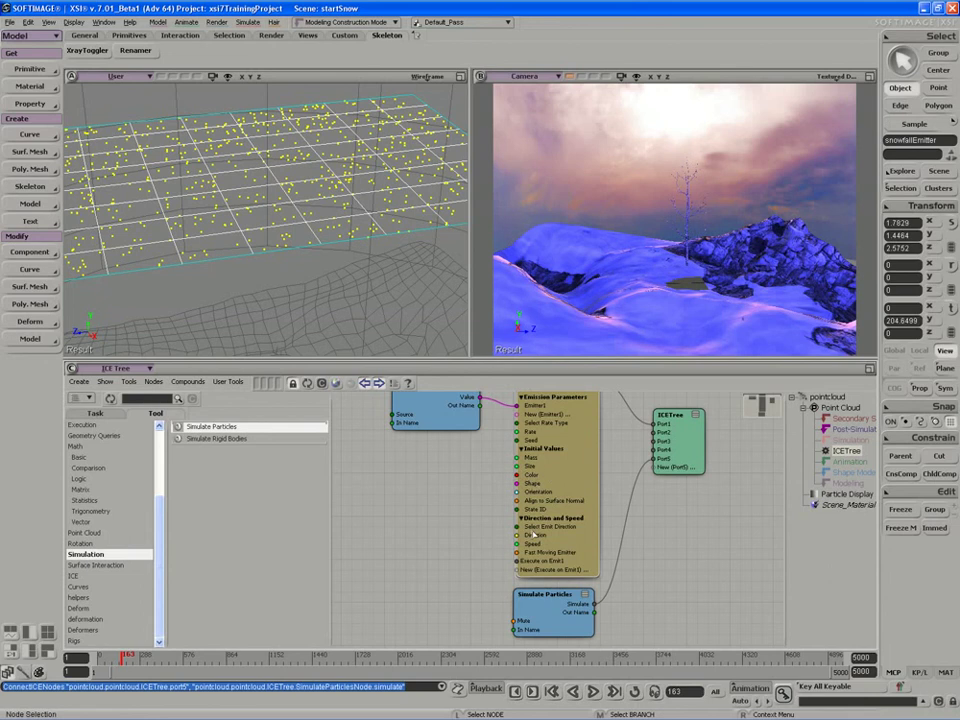
{"action": "left_click_drag", "start_coordinate": [548, 626], "coordinate": [556, 620]}
Play the simulation from the start, watch how the particles move relative to the emitter grid in the User view, and stop playback.
{"action": "left_click", "coordinate": [593, 692]}
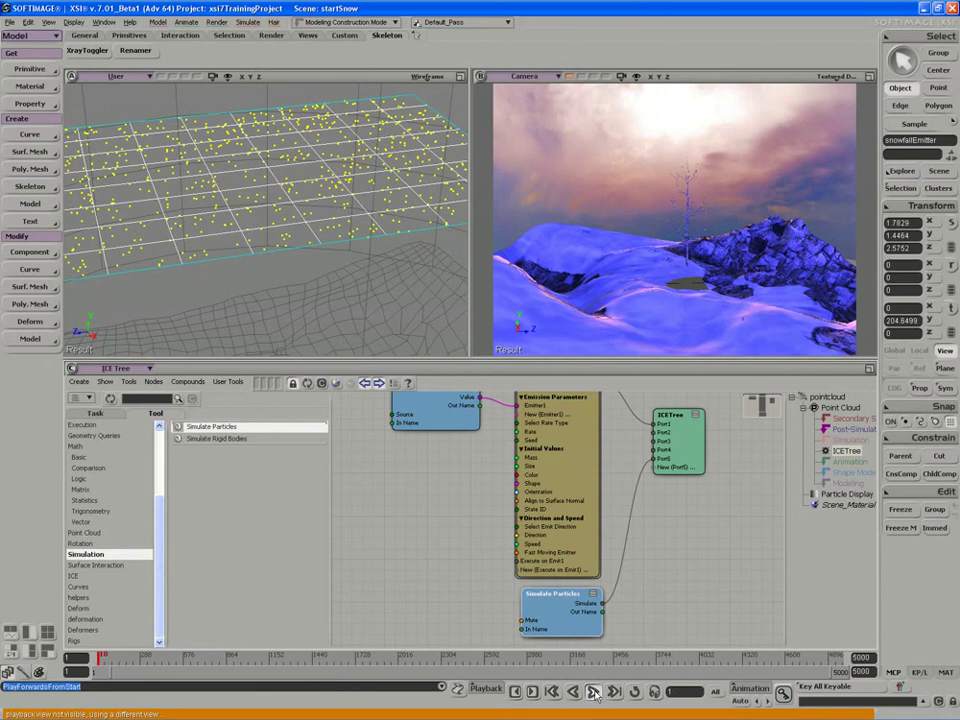
{"action": "left_click", "coordinate": [593, 692]}
{"action": "left_click_drag", "start_coordinate": [298, 310], "coordinate": [309, 273]}
{"action": "right_click_drag", "start_coordinate": [309, 273], "coordinate": [325, 291]}
{"action": "middle_click", "coordinate": [593, 692]}
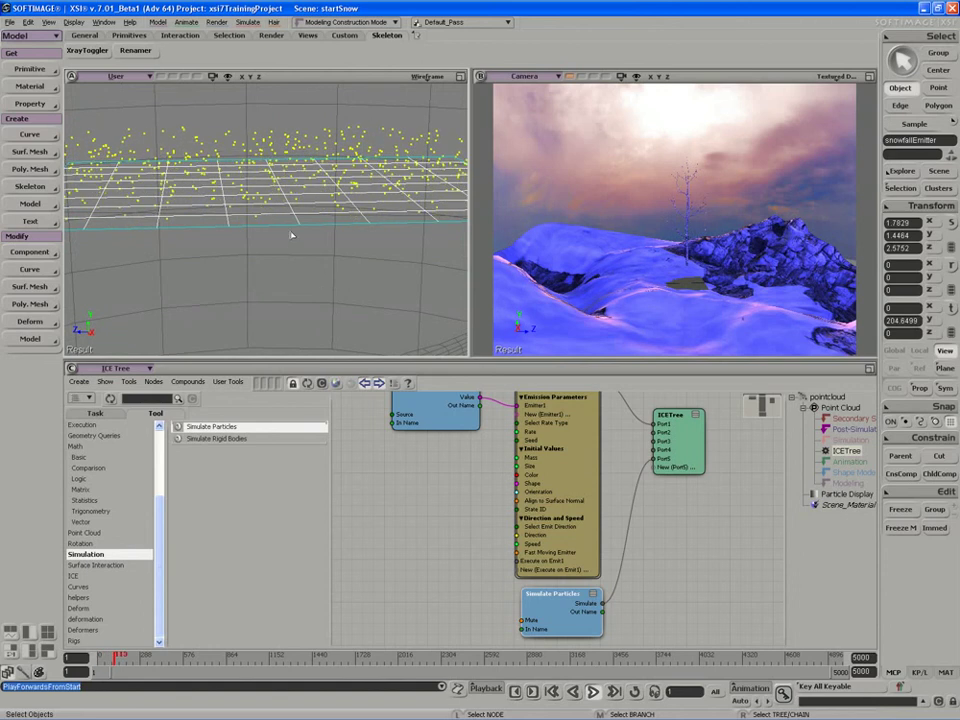
{"action": "right_click_drag", "start_coordinate": [293, 233], "coordinate": [285, 214]}
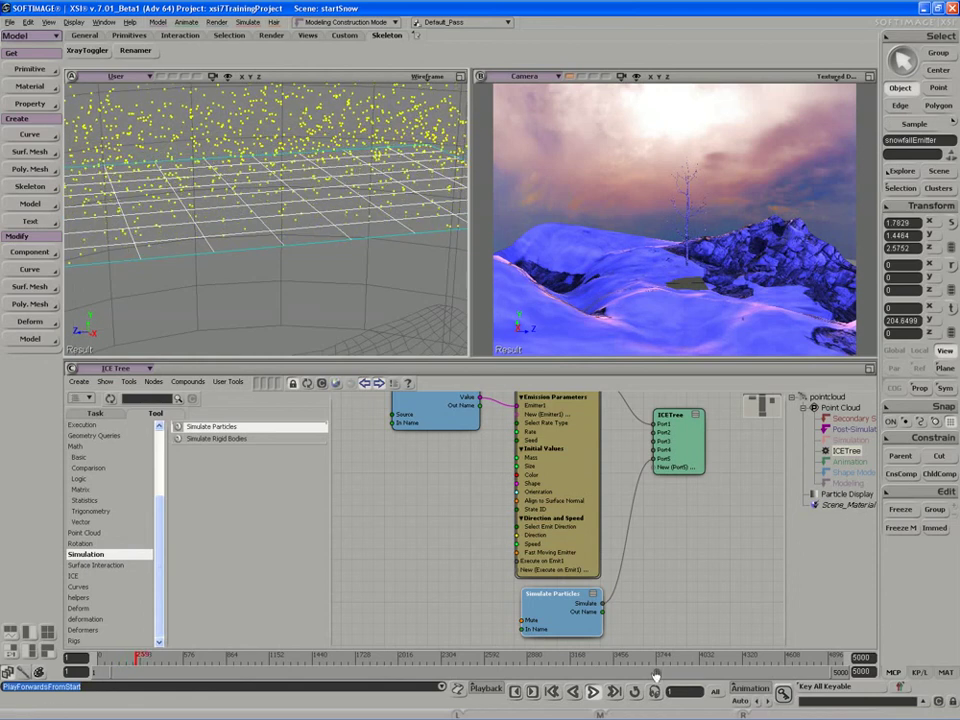
{"action": "left_click", "coordinate": [593, 691]}
Examine the particle cloud's position relative to the emitter and terrain in the User view, and review the complete ICE tree network.
{"action": "scroll", "coordinate": [335, 300], "scroll_direction": "down", "scroll_amount": 5}
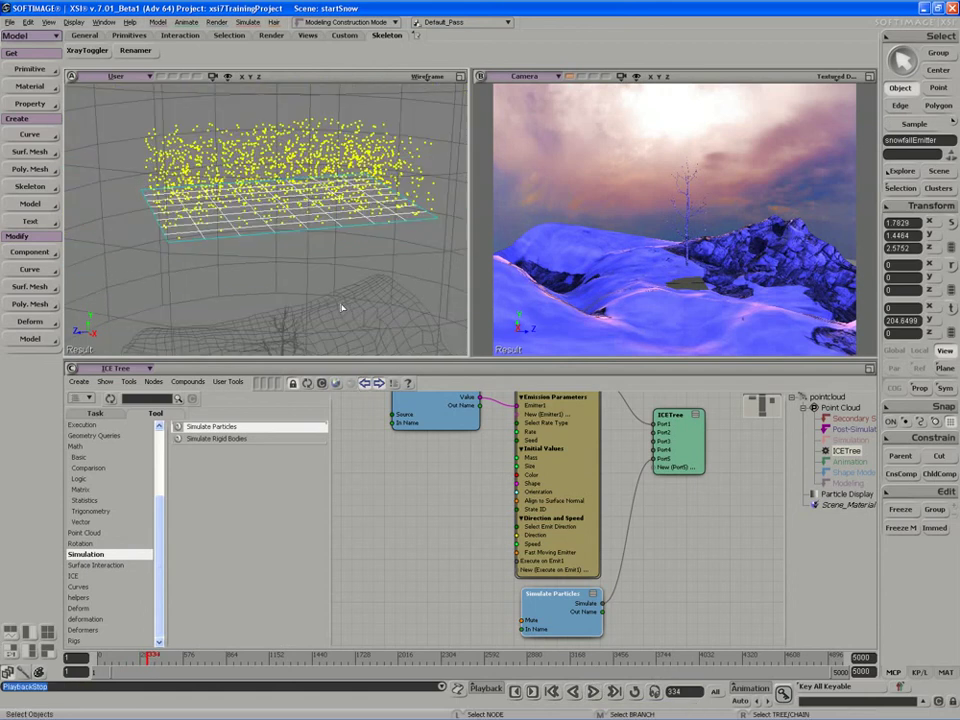
{"action": "right_click_drag", "start_coordinate": [331, 294], "coordinate": [335, 268]}
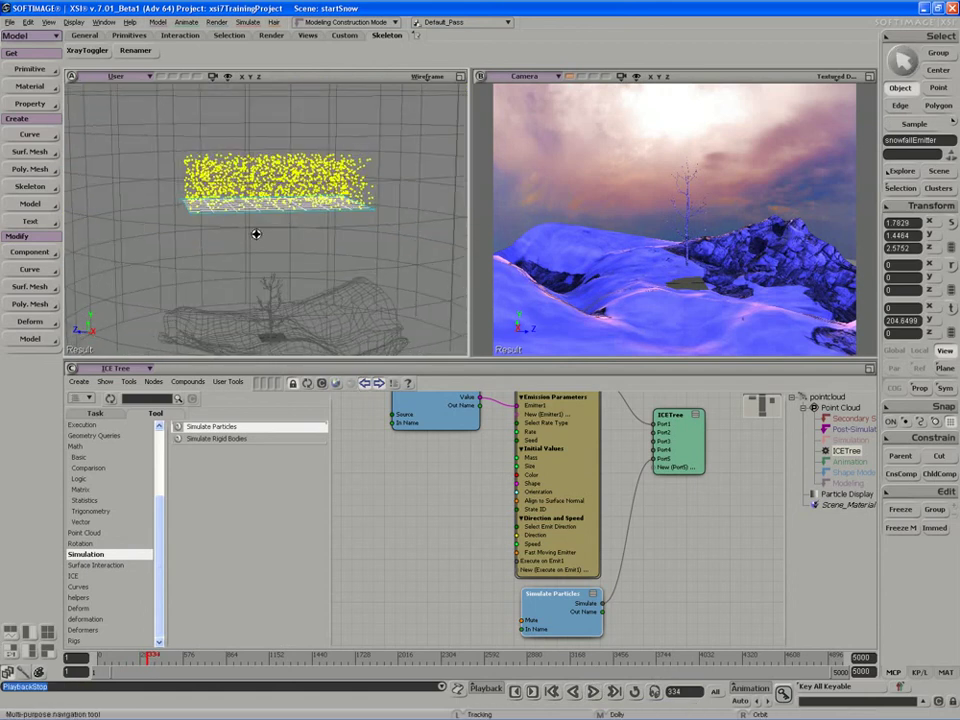
{"action": "right_click_drag", "start_coordinate": [255, 233], "coordinate": [264, 232]}
{"action": "key", "text": "s"}
{"action": "left_click_drag", "start_coordinate": [301, 213], "coordinate": [298, 182]}
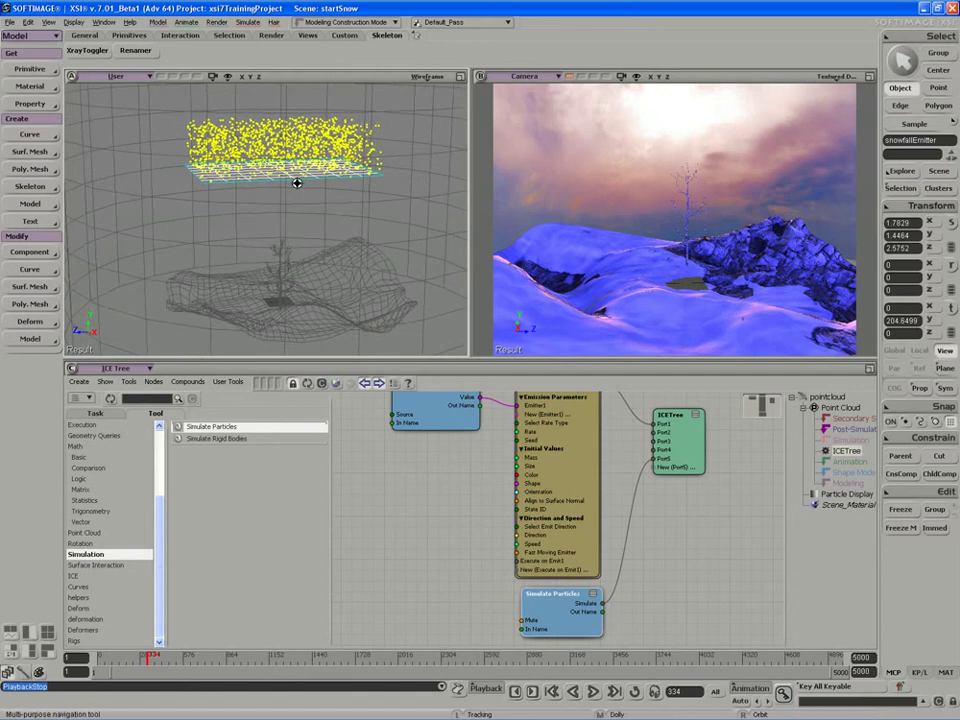
{"action": "middle_click_drag", "start_coordinate": [298, 182], "coordinate": [283, 188]}
{"action": "key", "text": "s"}
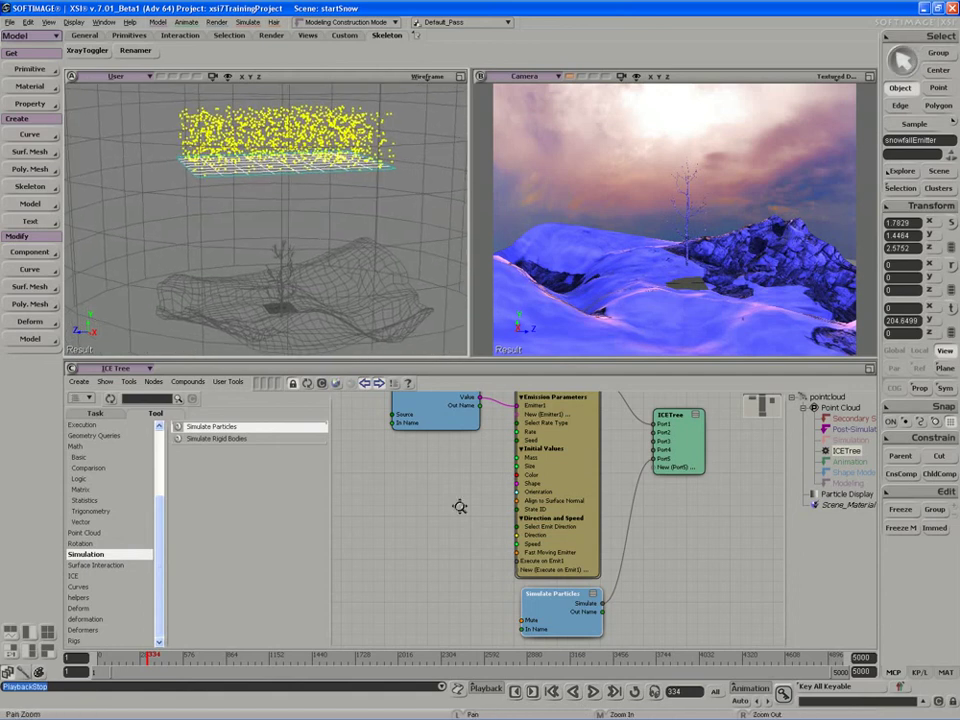
{"action": "left_click_drag", "start_coordinate": [456, 506], "coordinate": [532, 528]}
{"action": "right_click_drag", "start_coordinate": [514, 499], "coordinate": [514, 514]}
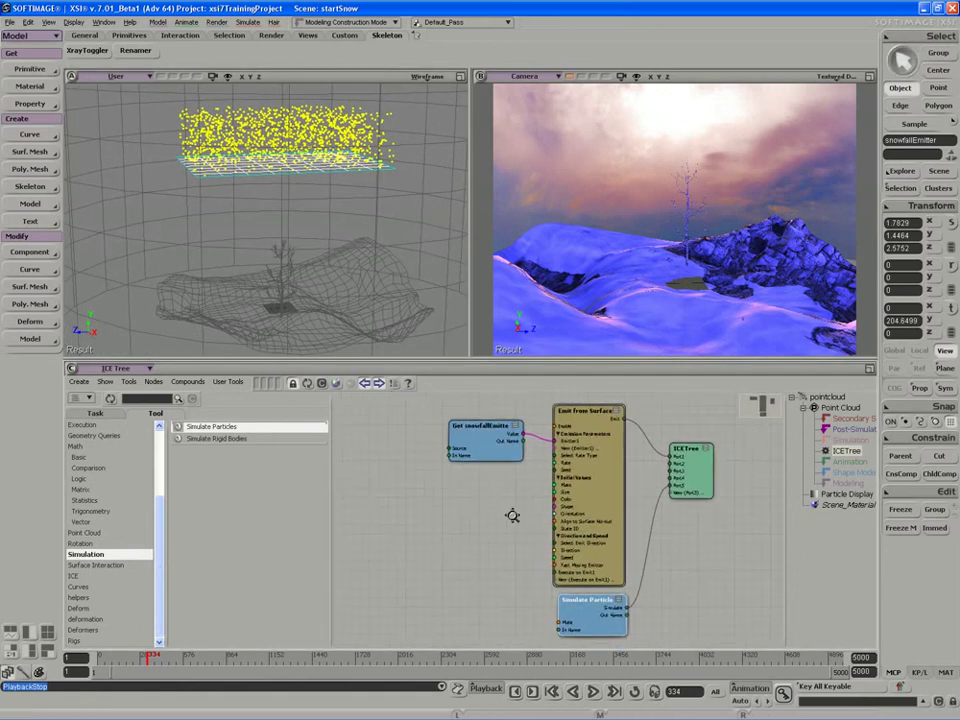
{"action": "left_click_drag", "start_coordinate": [514, 514], "coordinate": [561, 516]}
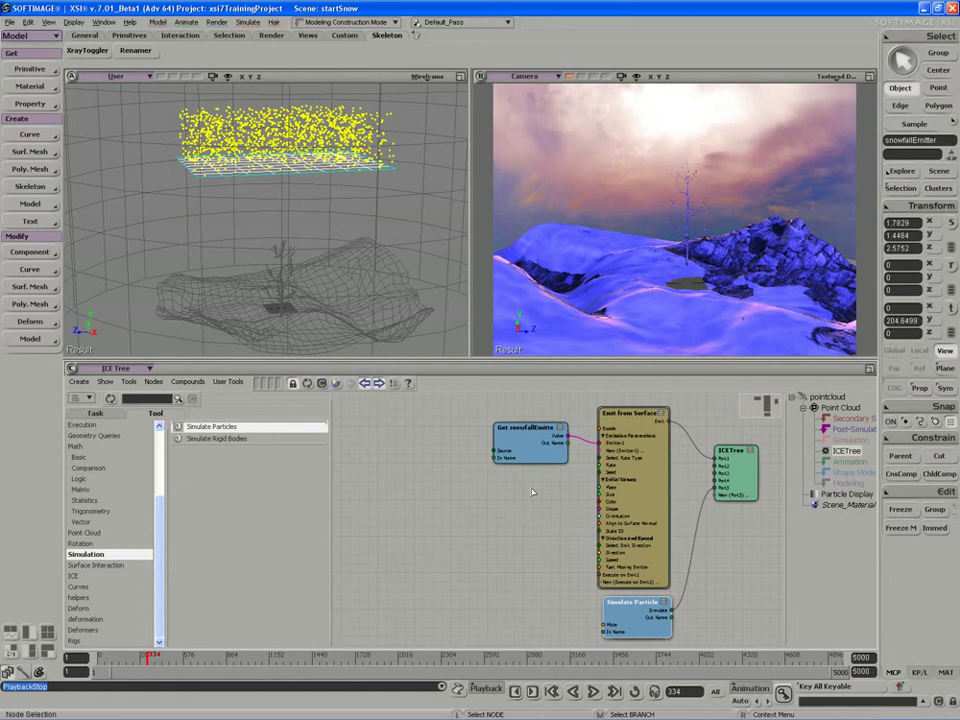